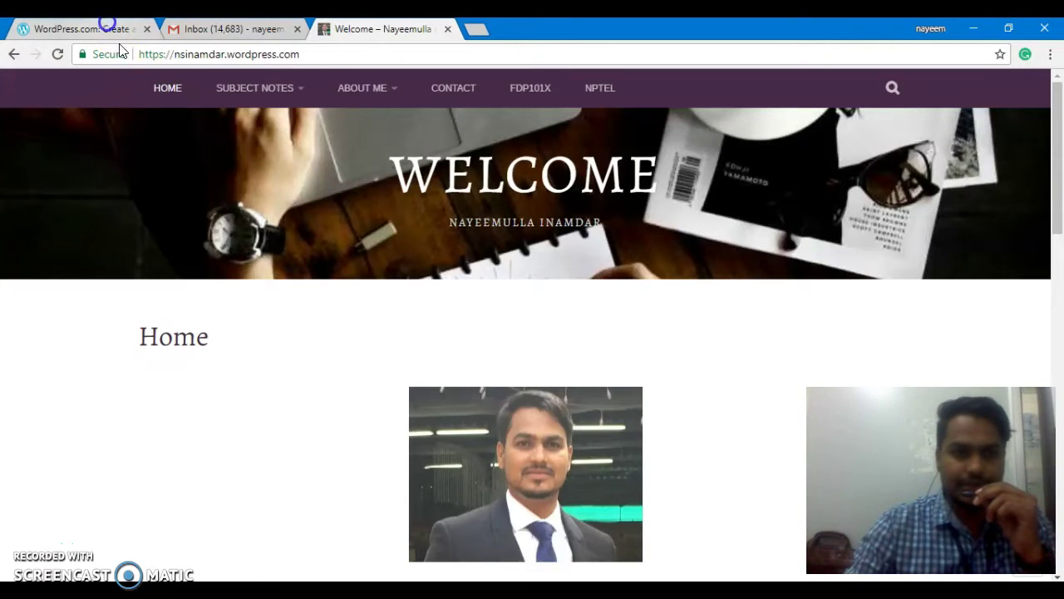
Switch from the example blog to the browser tab showing the wordpress.com home page
left_click(91, 35)
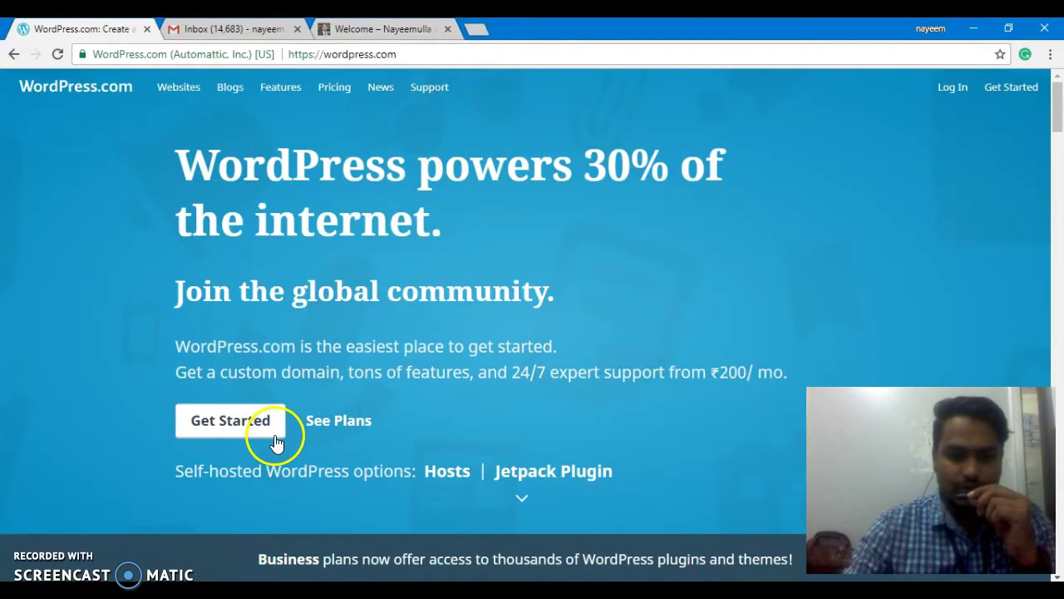
Start a new site with the 'Share ideas, experiences' goal and comfort level 1
left_click(229, 428)
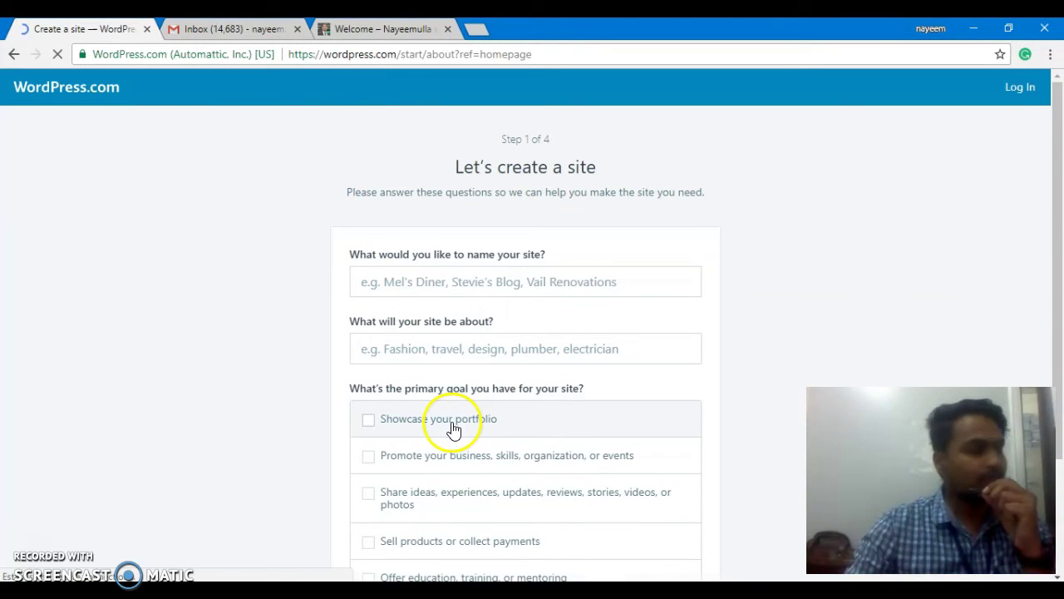
scroll(449, 422, "down", 1)
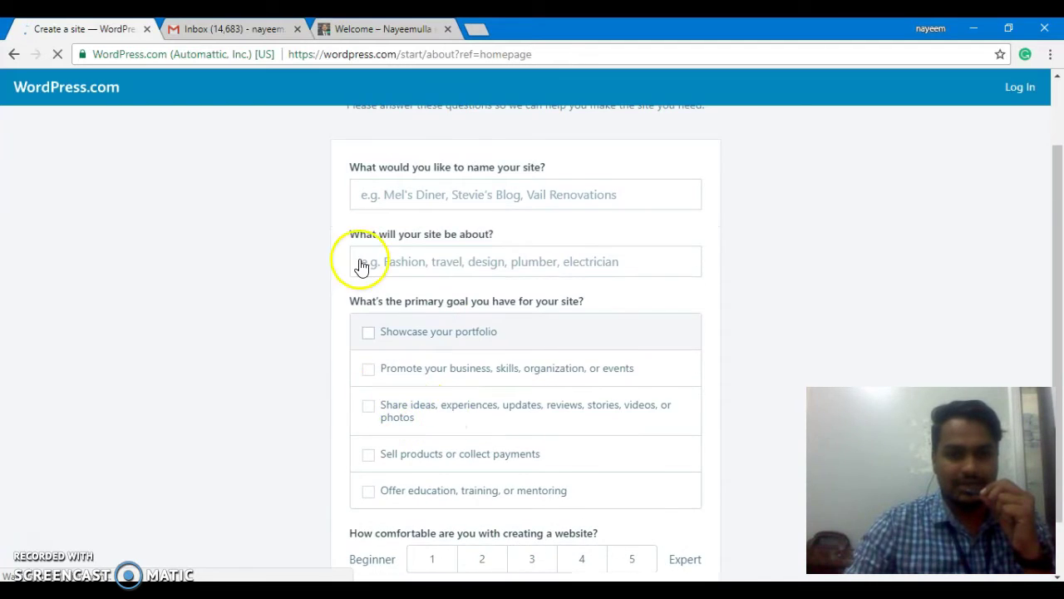
scroll(361, 266, "down", 1)
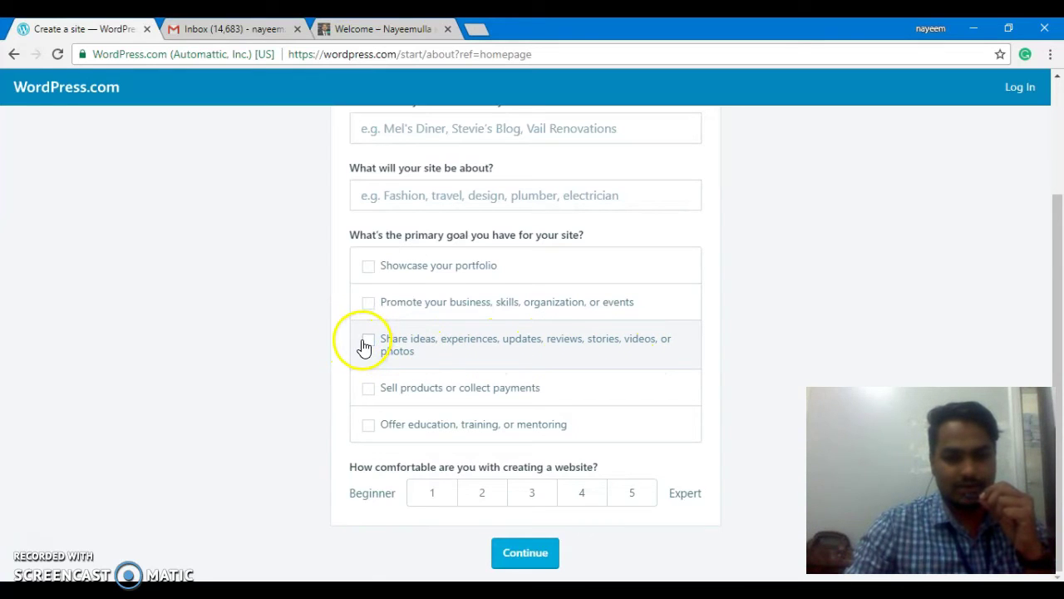
left_click(368, 340)
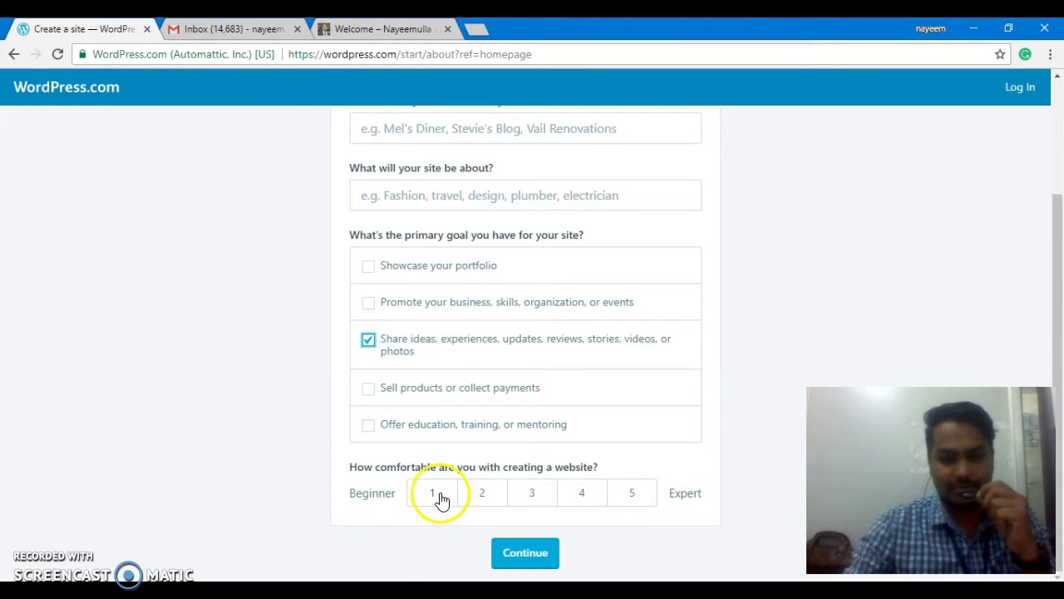
left_click(441, 497)
left_click(525, 552)
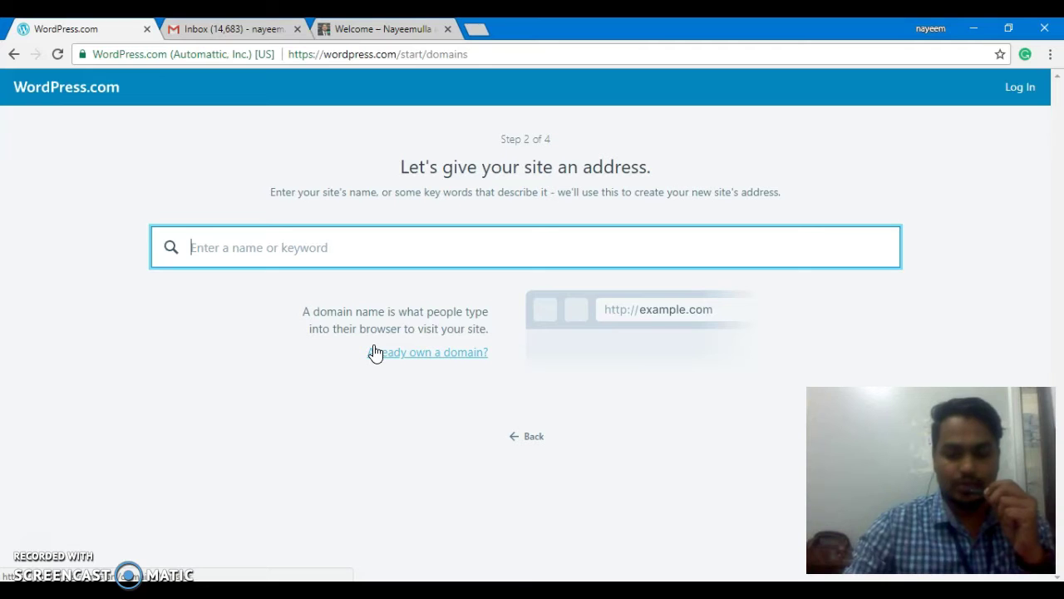
Search for 'nayeem' and take the free nayeemulla.wordpress.com address
type("na")
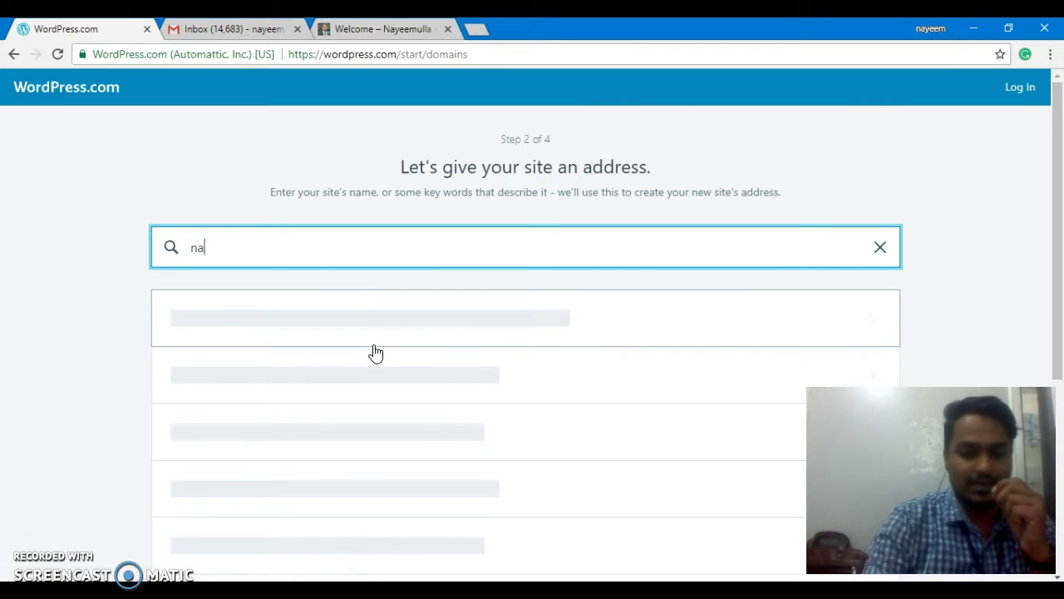
type("yeemulla")
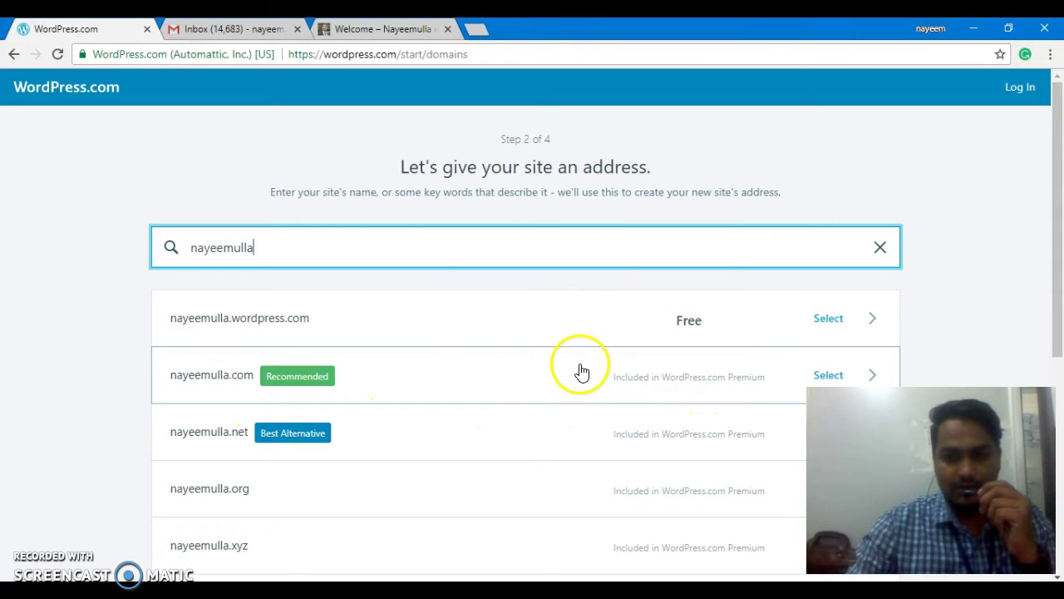
left_click(838, 326)
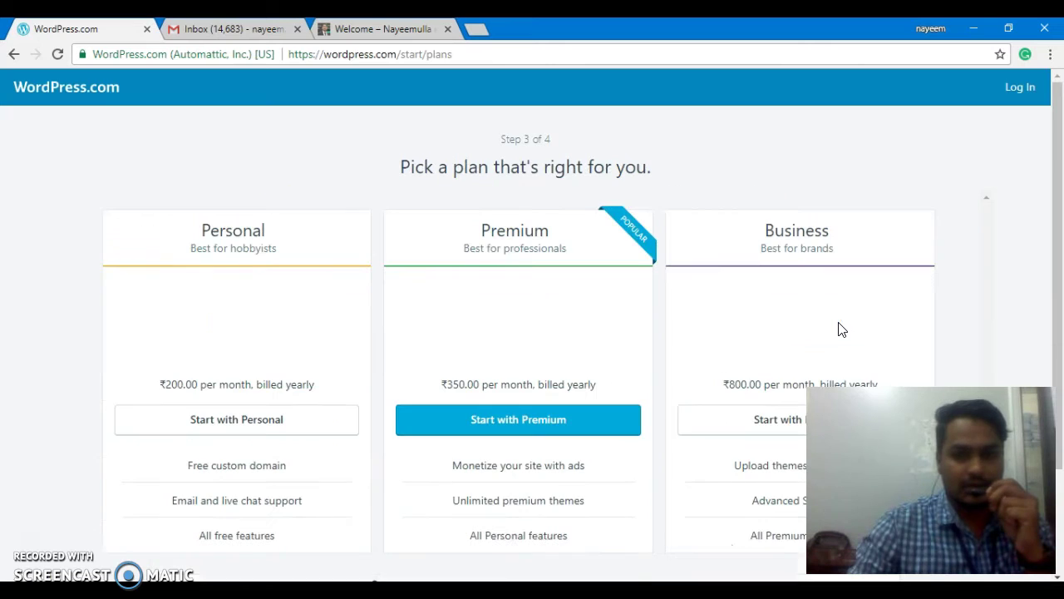
Choose 'Start with Free' on the plans page instead of a paid plan
scroll(345, 300, "down", 1)
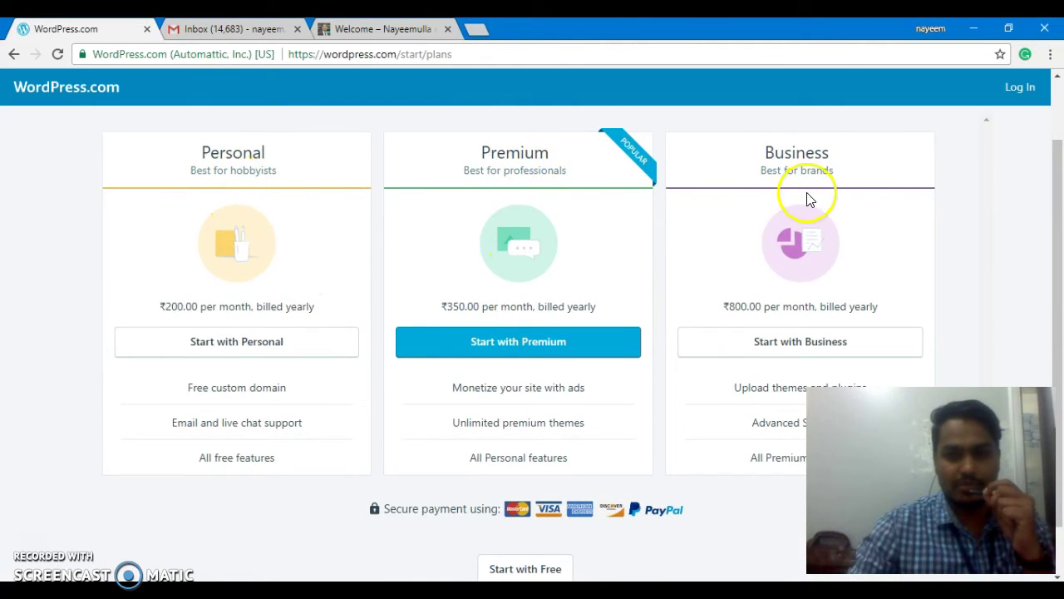
scroll(282, 345, "down", 1)
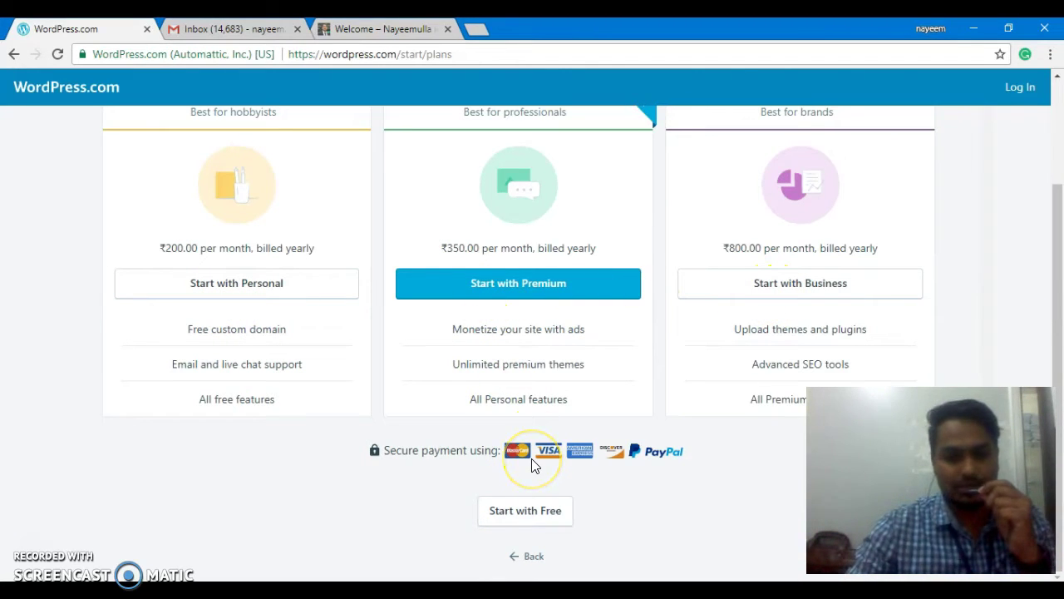
left_click(524, 522)
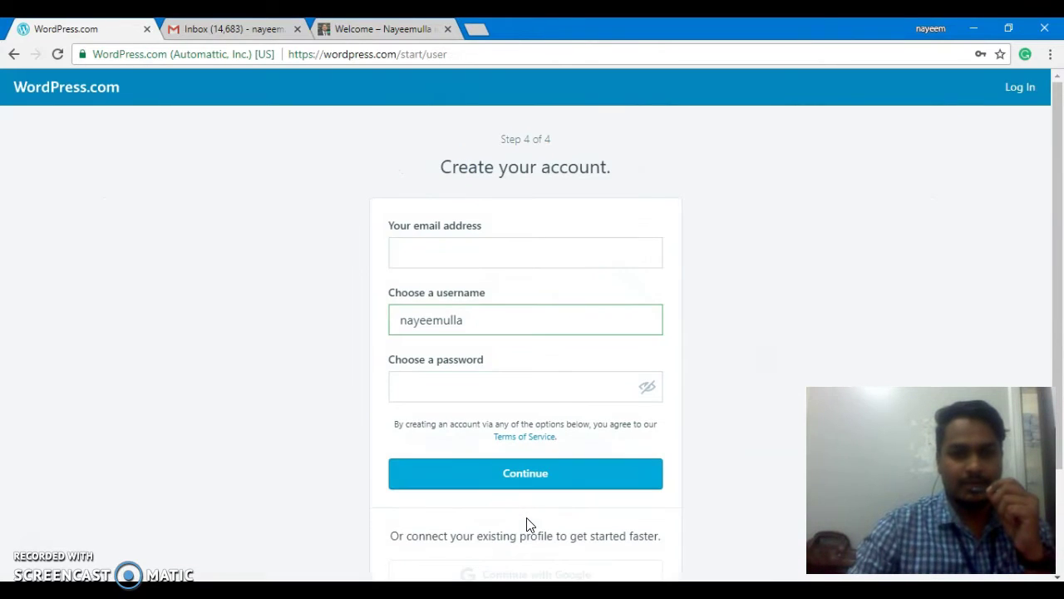
Create the account with an email and password, finish setup, then go to the Gmail inbox
left_click(428, 252)
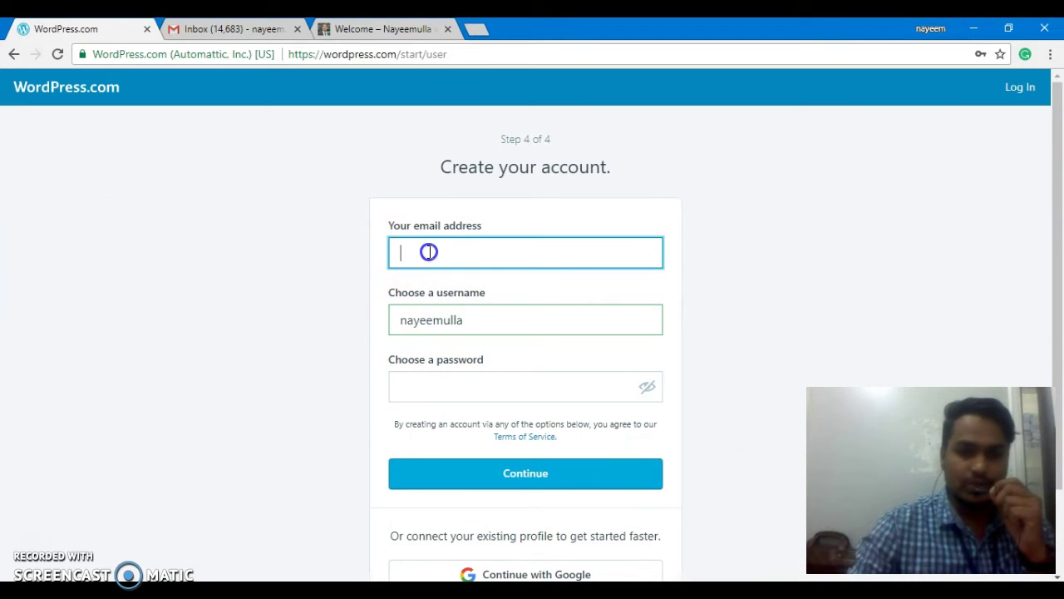
type("nay")
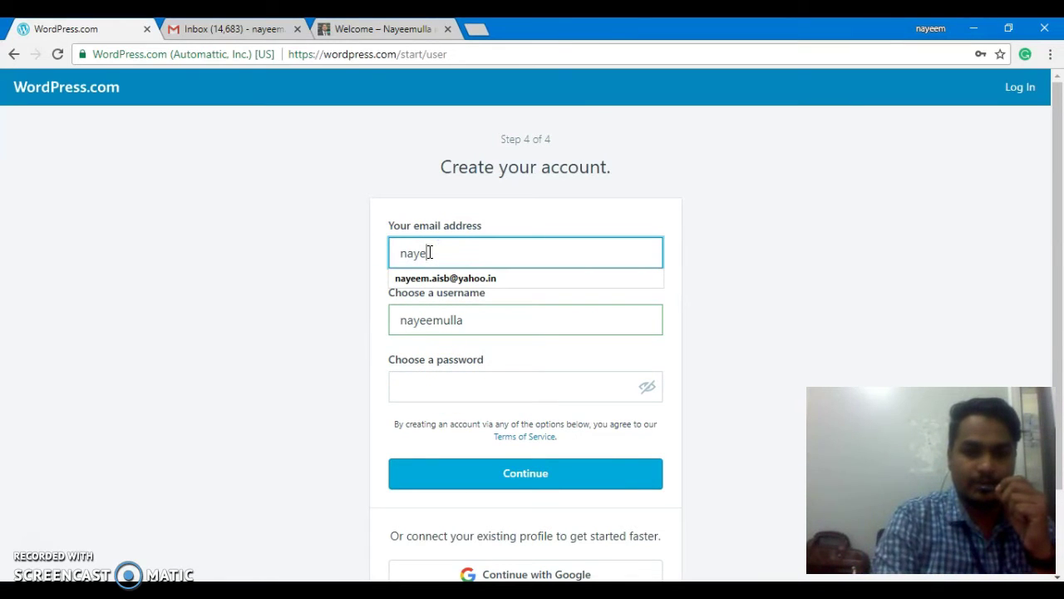
type("e")
left_click(449, 259)
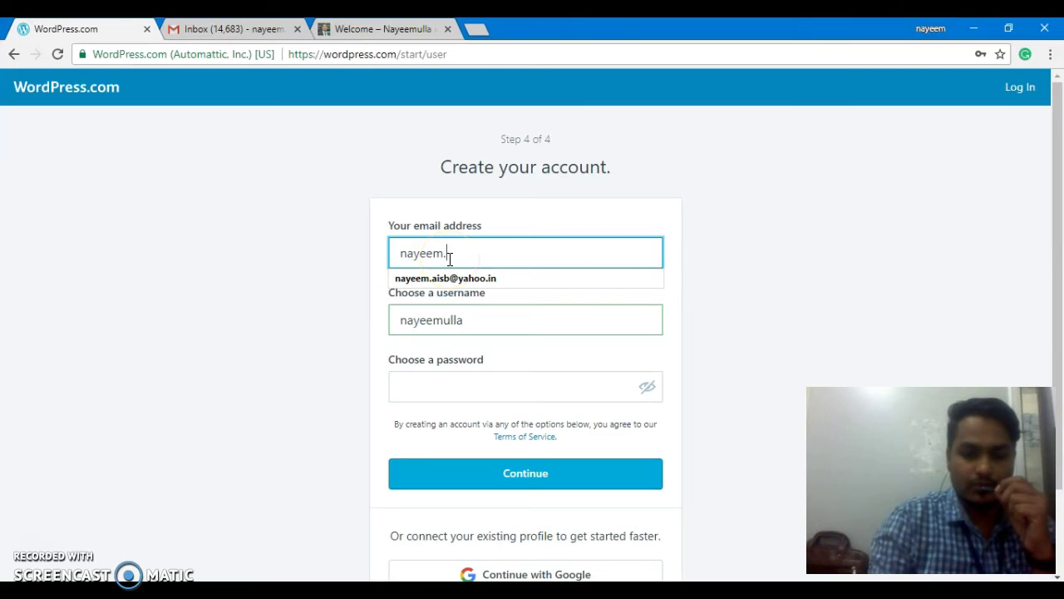
type("mail.com")
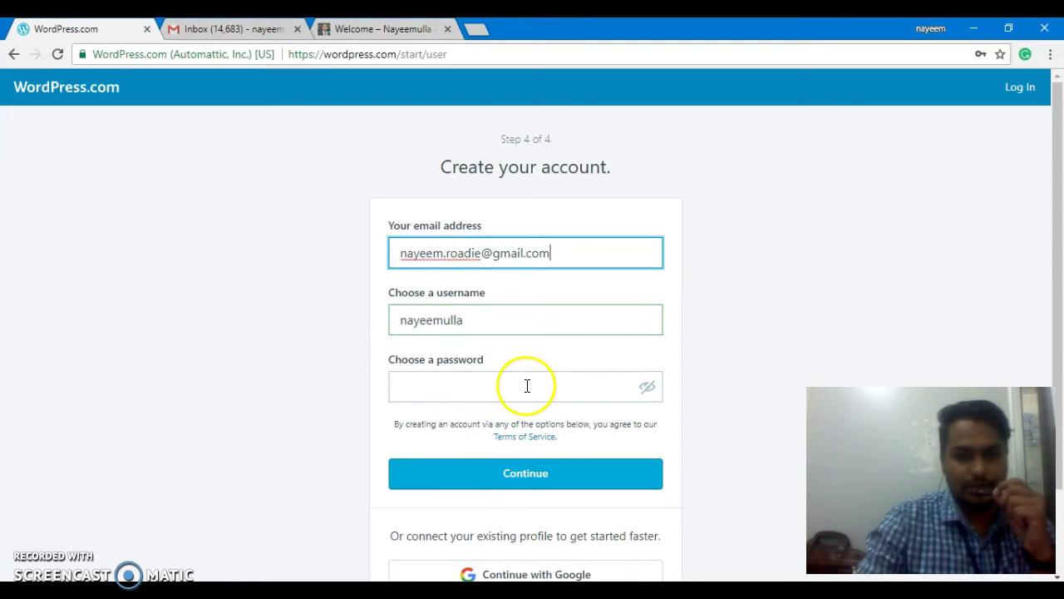
left_click(527, 386)
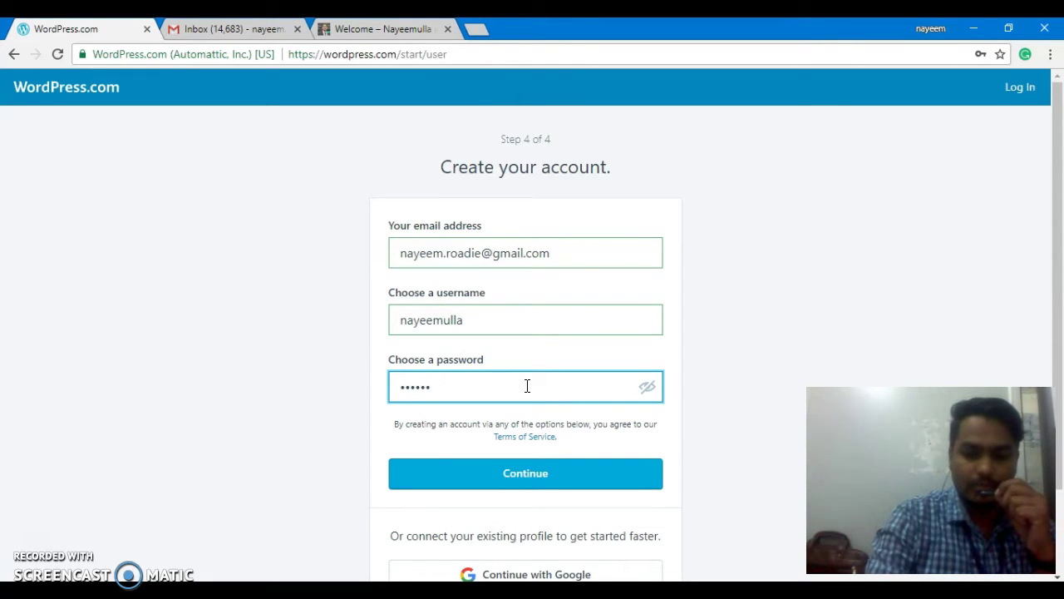
left_click(537, 468)
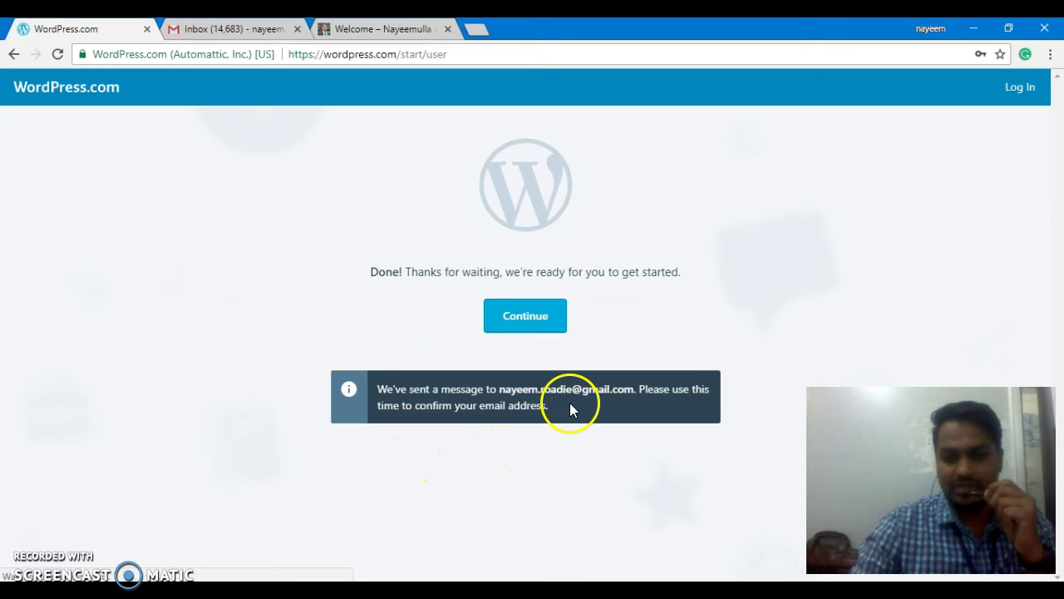
left_click(530, 320)
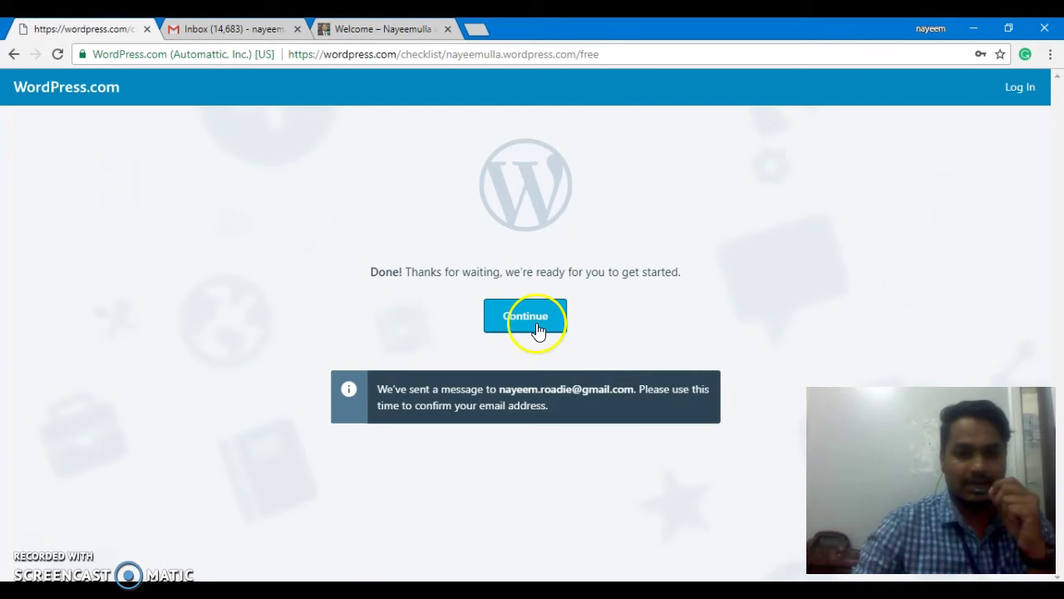
left_click(235, 27)
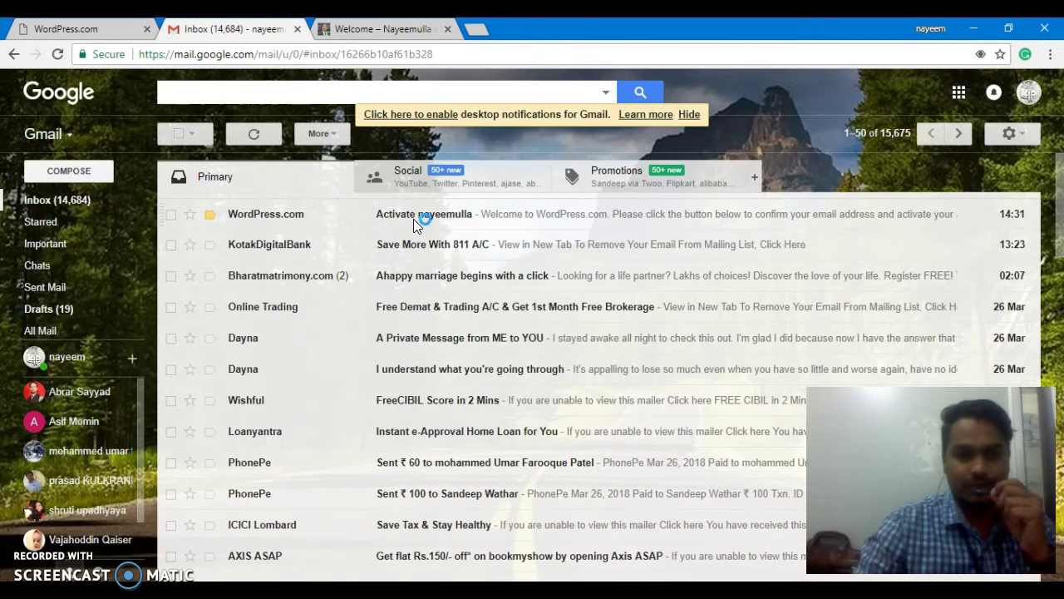
Open the WordPress.com 'Activate' email and follow its 'Click here to Confirm Now' link
left_click(413, 218)
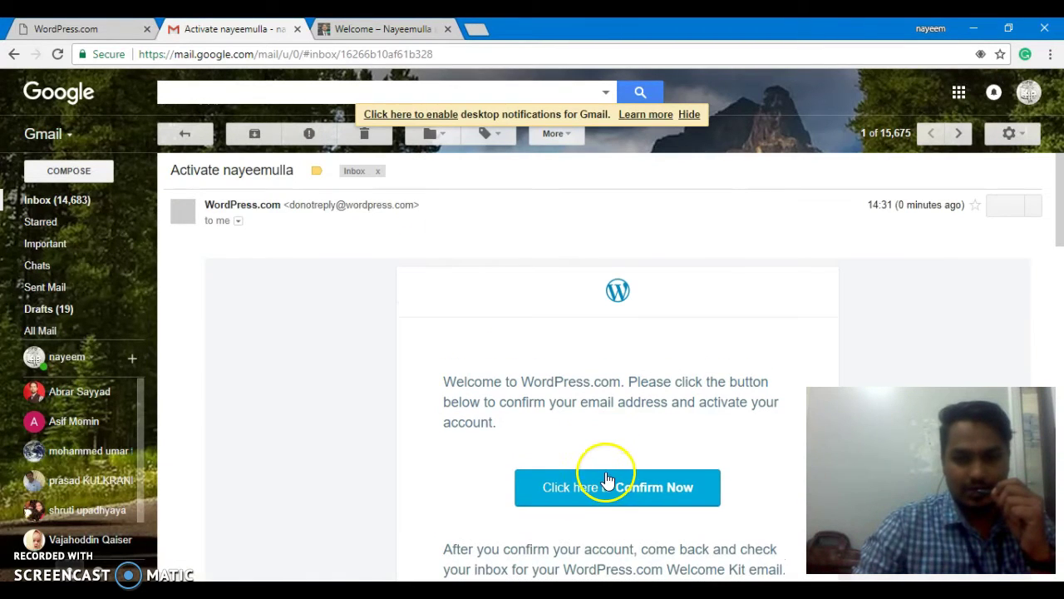
left_click(609, 496)
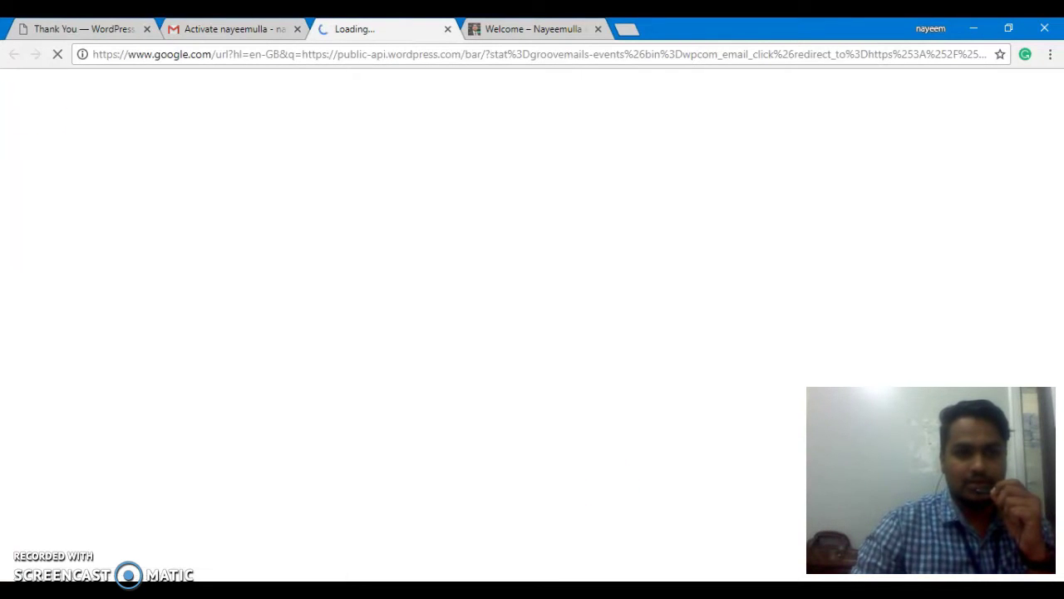
View the new nayeemulla.wordpress.com site and scroll through its 'The Journey Begins' post
left_click(93, 35)
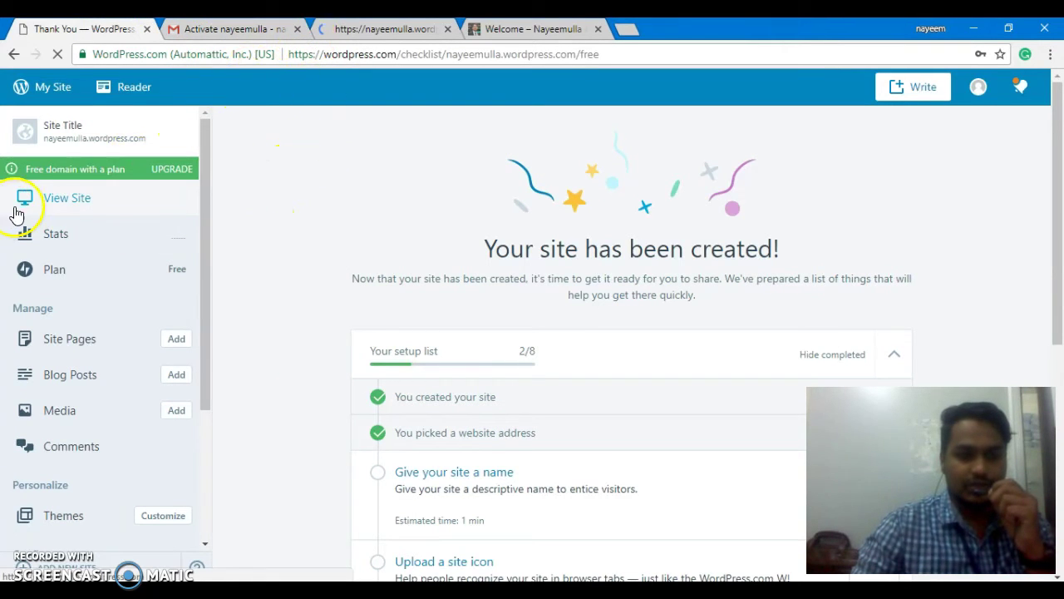
left_click(55, 204)
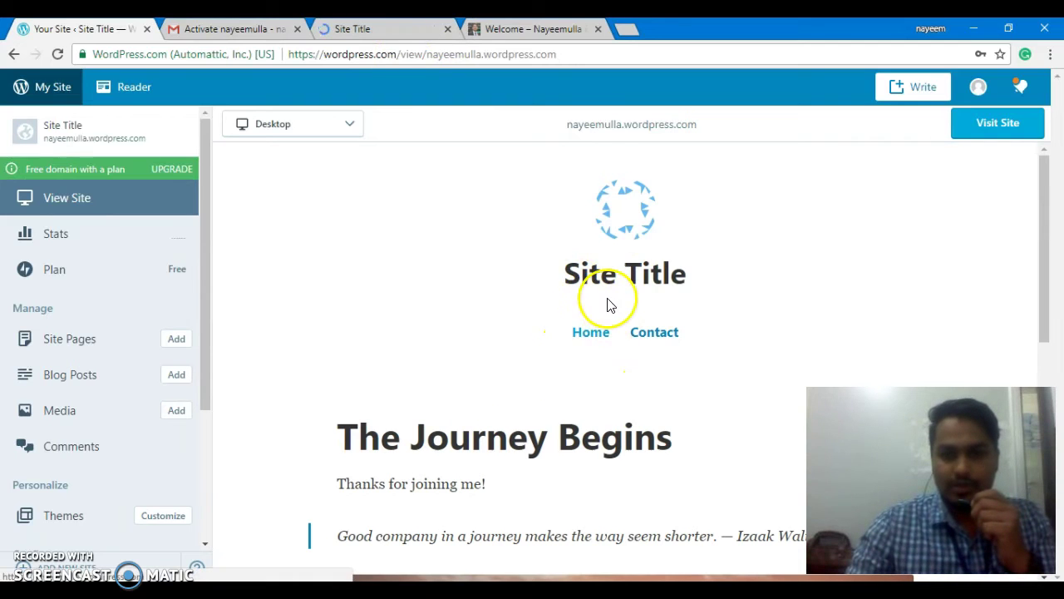
scroll(607, 350, "down", 1)
scroll(637, 347, "down", 1)
scroll(540, 345, "down", 1)
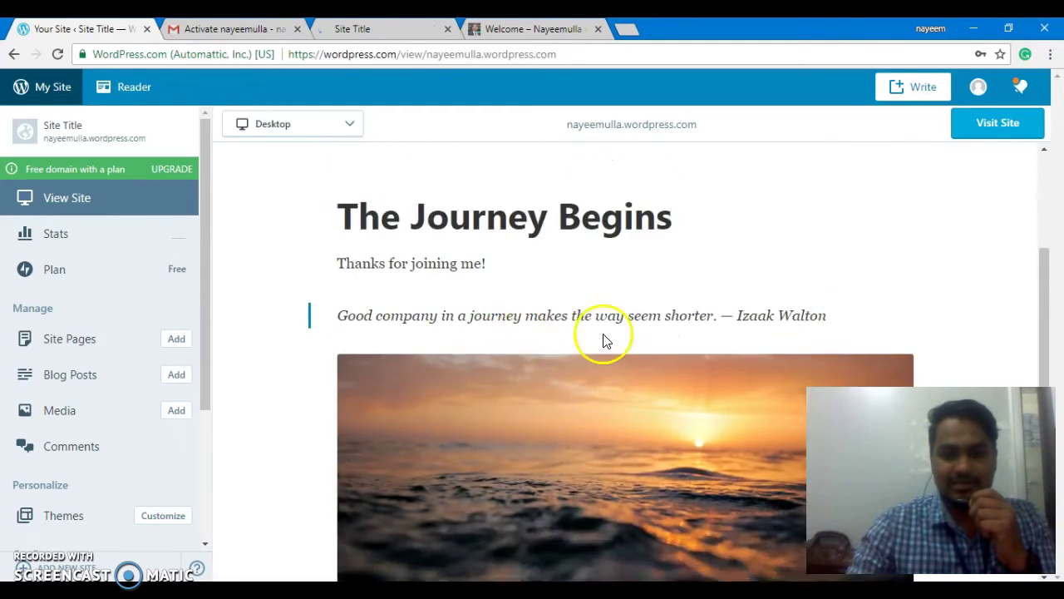
scroll(599, 341, "down", 1)
scroll(533, 350, "down", 1)
scroll(524, 324, "down", 1)
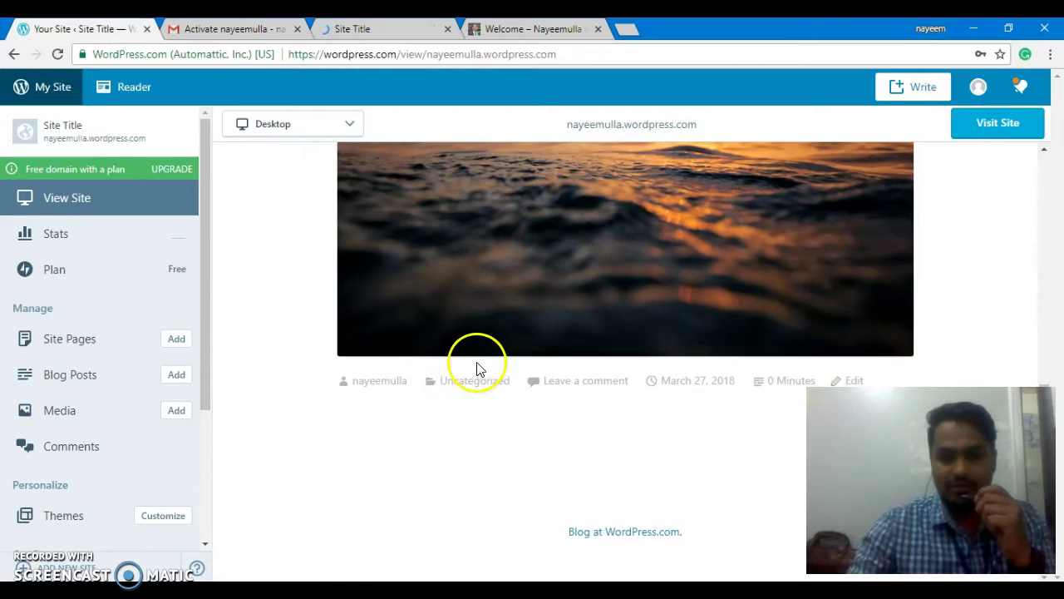
left_click(526, 373)
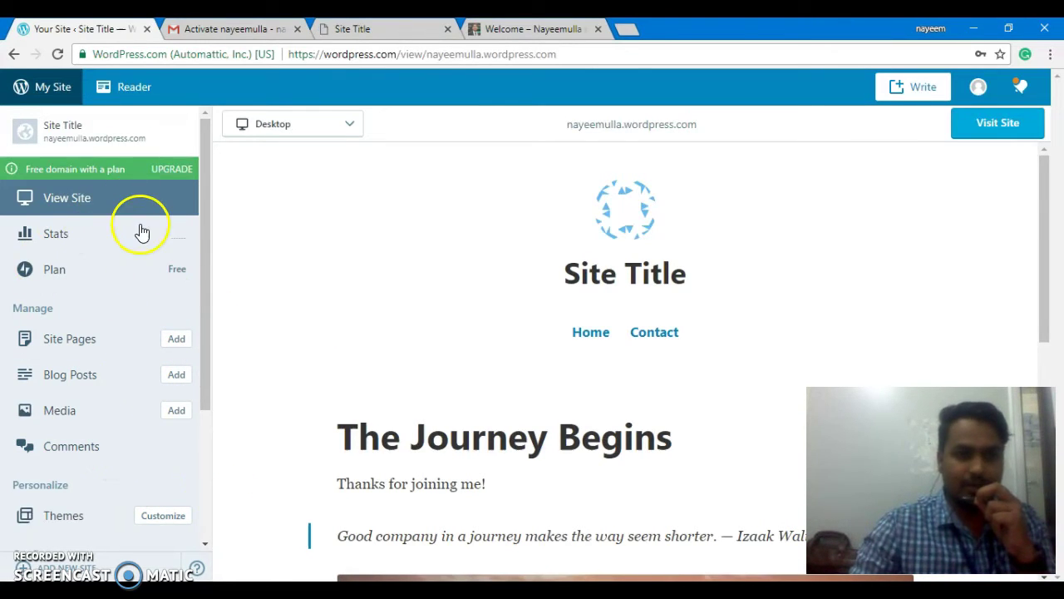
Load nayeemulla.wordpress.com/wp-admin in a new browser tab
left_click(624, 37)
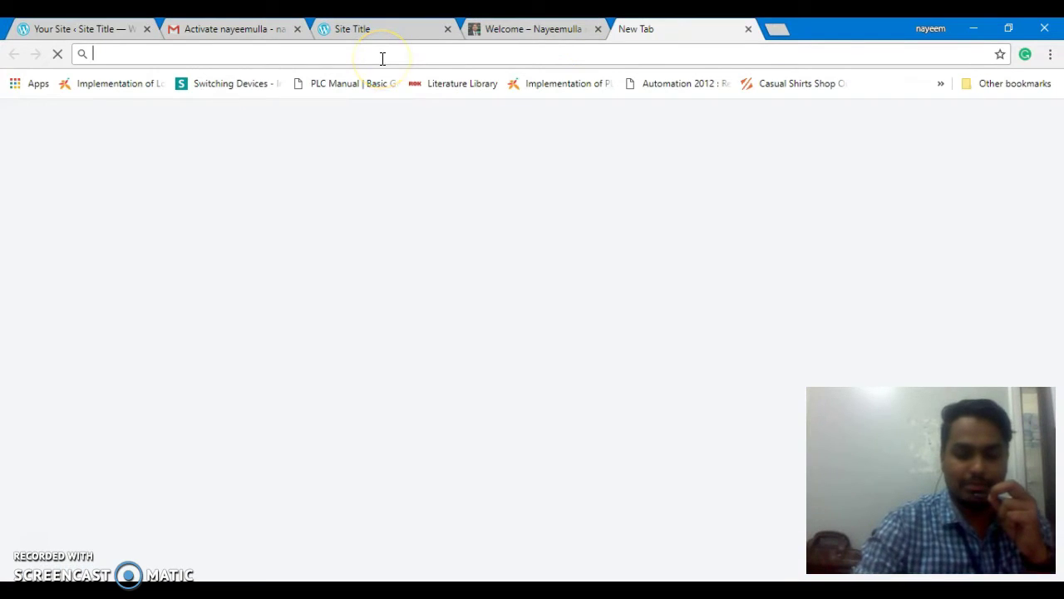
type("nayee")
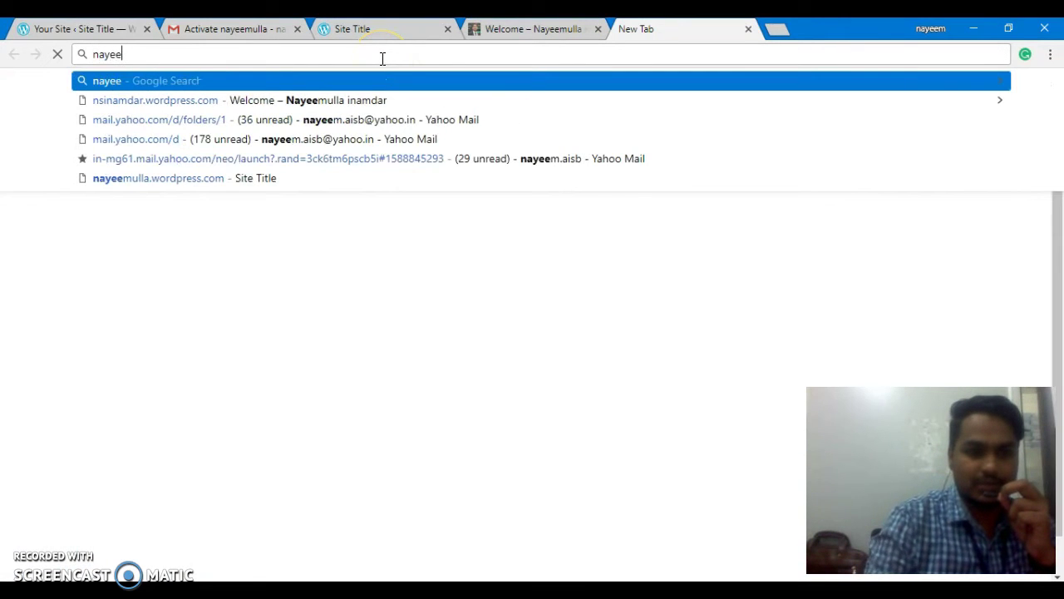
type("m.")
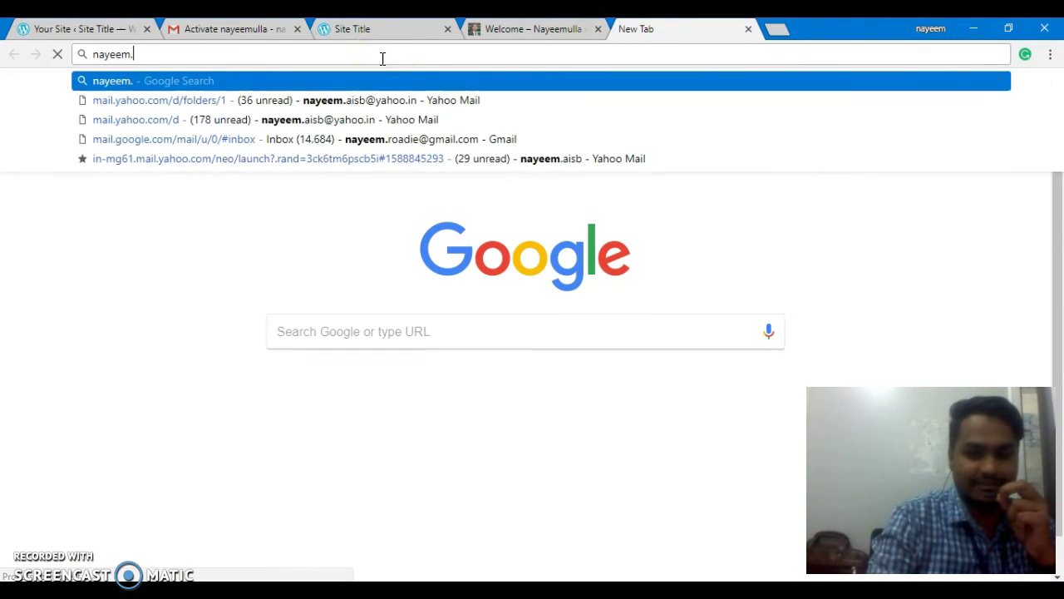
key("BackSpace")
type("ulla")
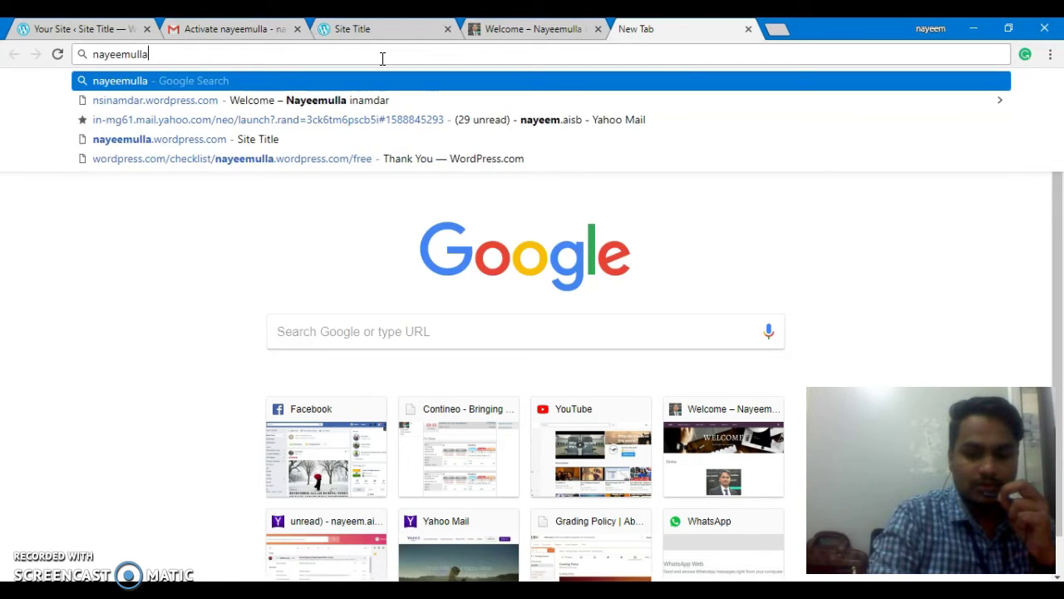
type(".w")
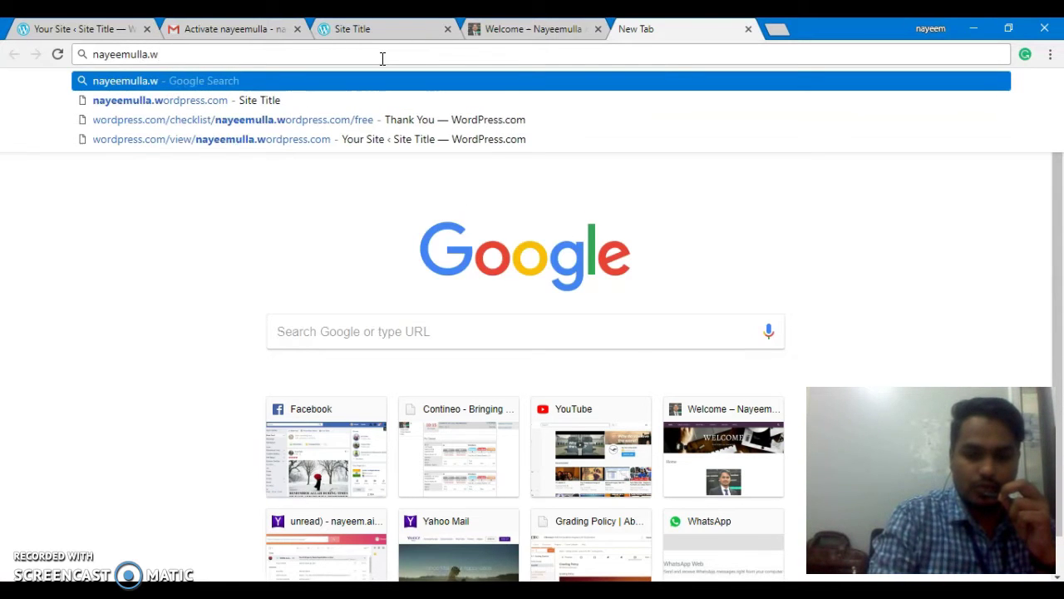
type("ordpre")
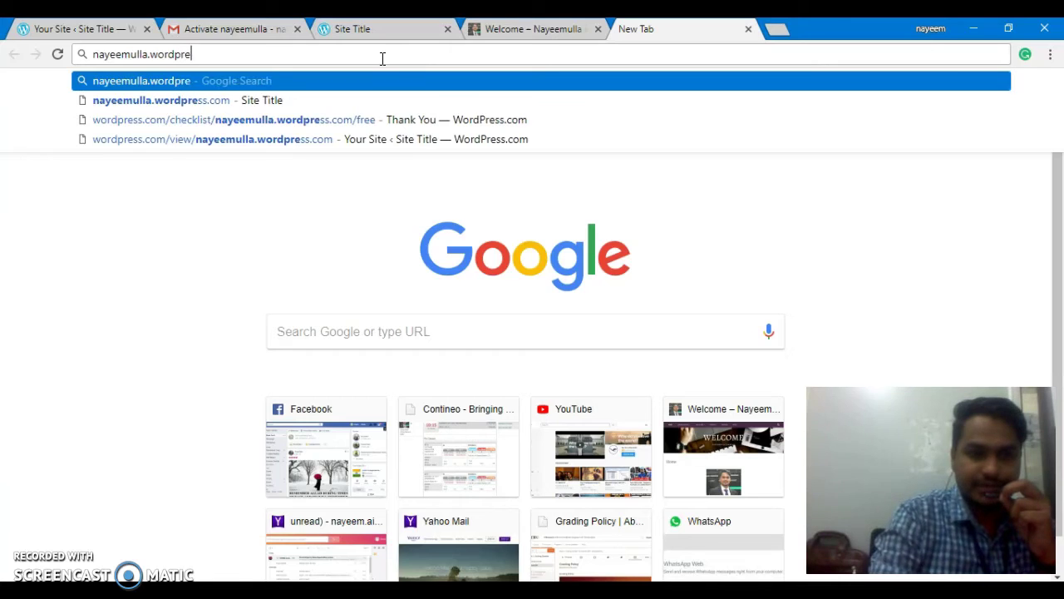
type("ss.")
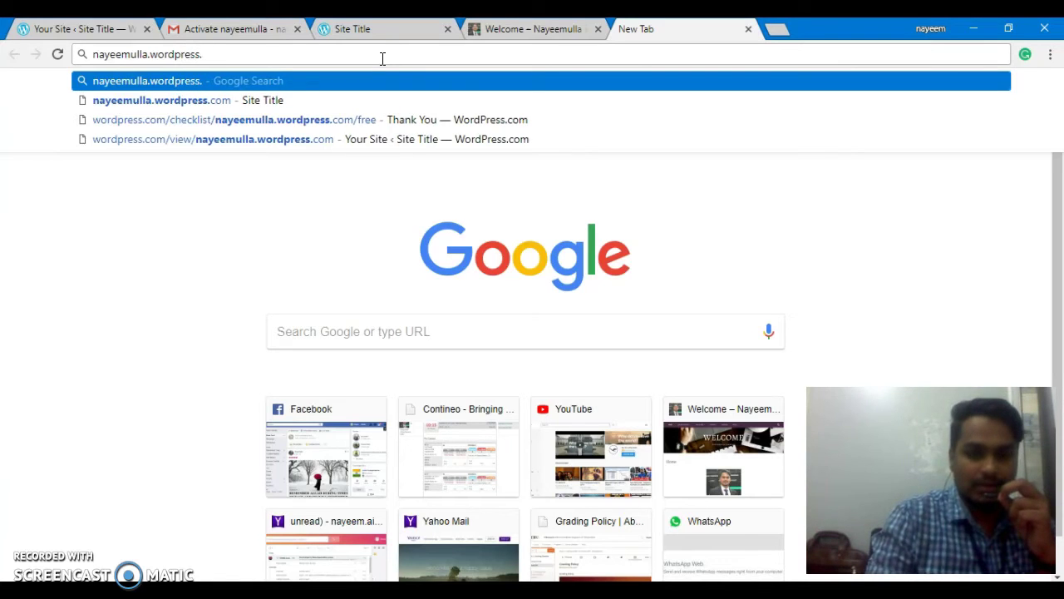
type("co")
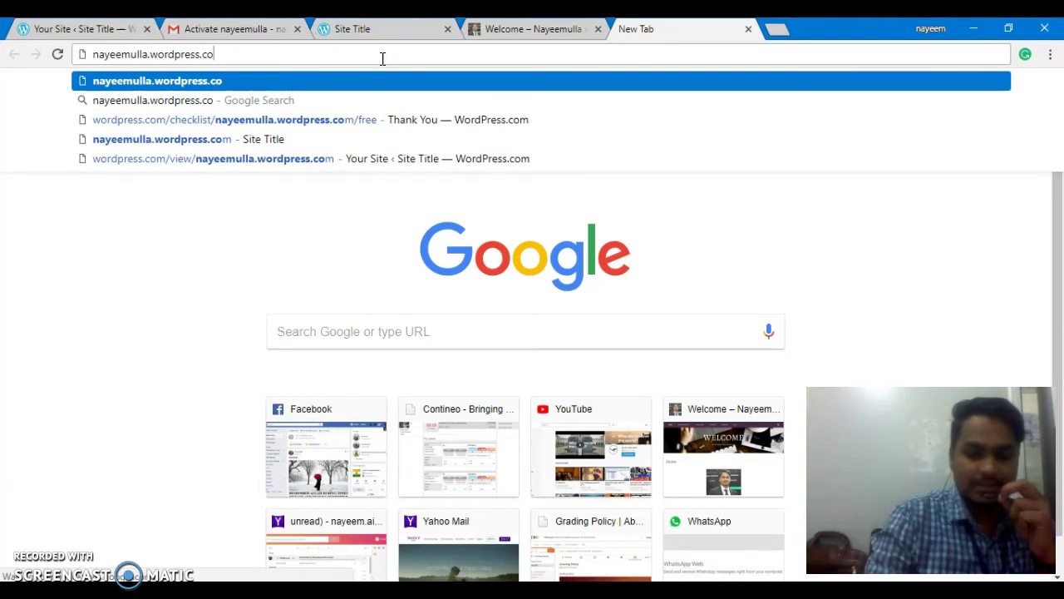
type("m/w")
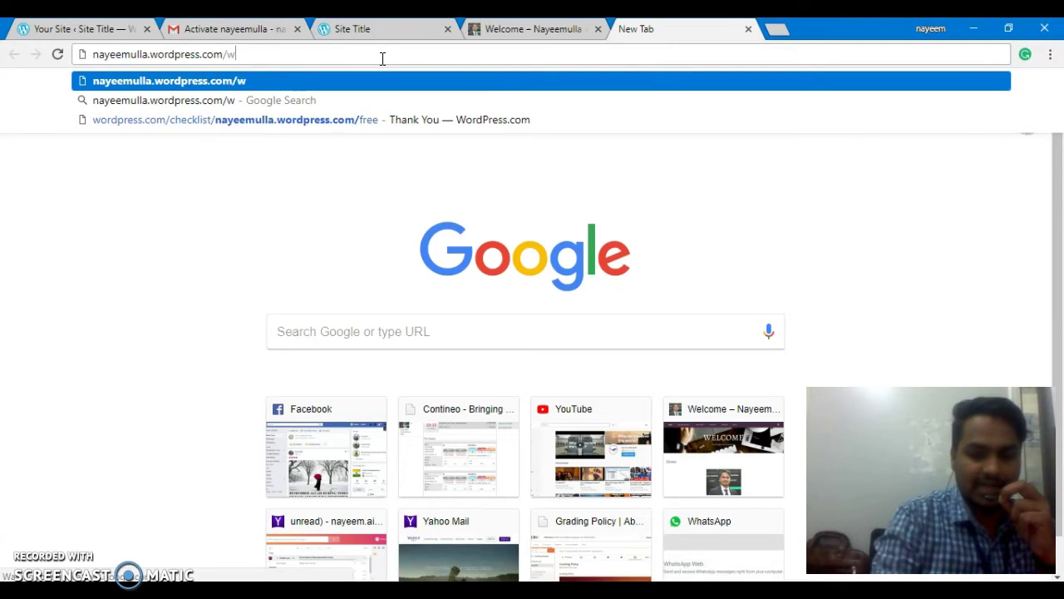
type("p-ad")
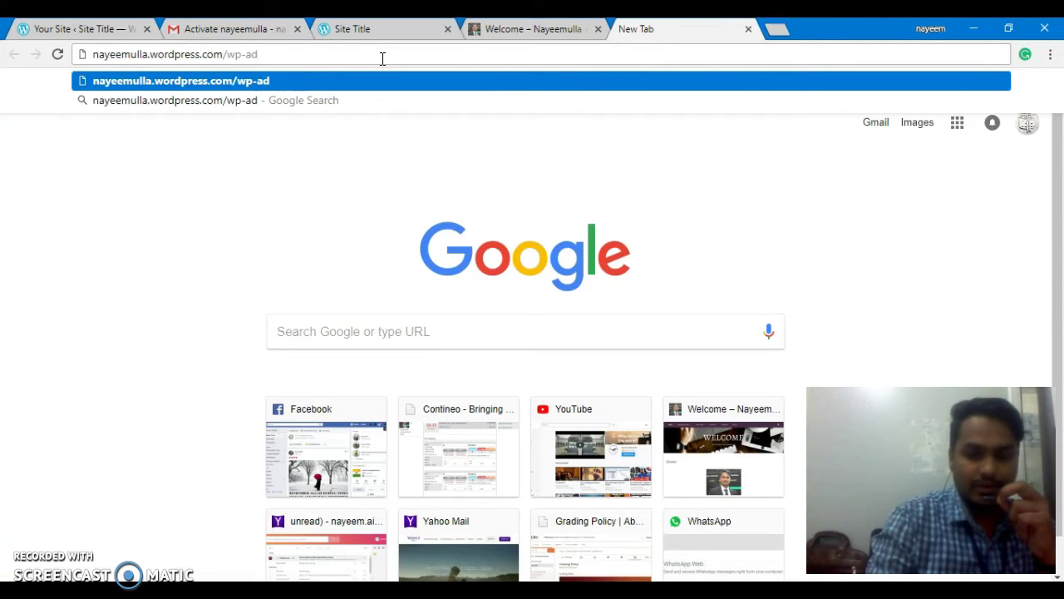
key("Escape")
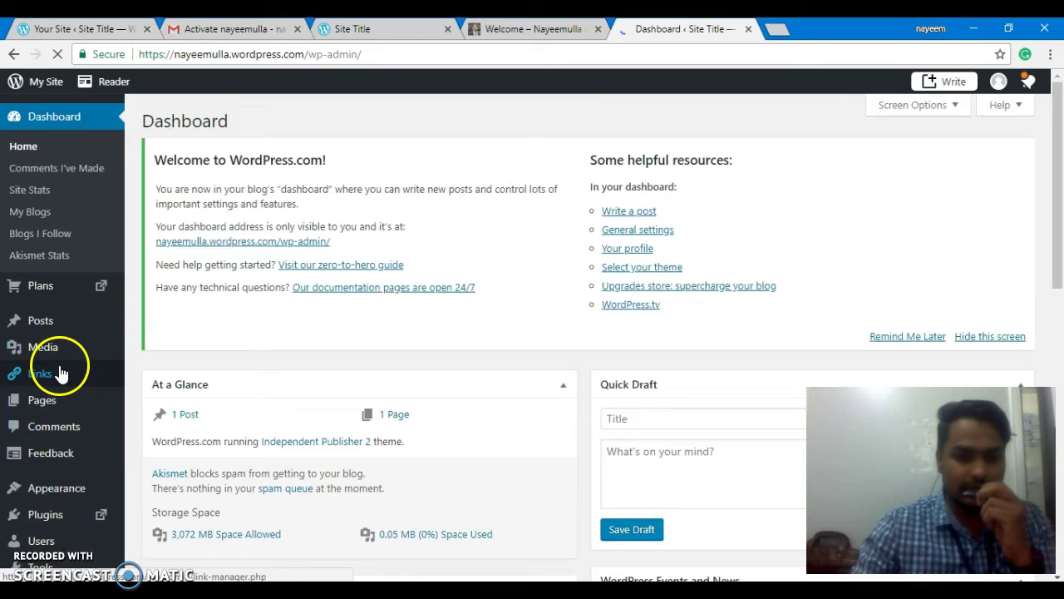
Scroll the wp-admin Dashboard and go to the Themes page listing 288 themes
scroll(71, 370, "down", 2)
scroll(73, 374, "down", 1)
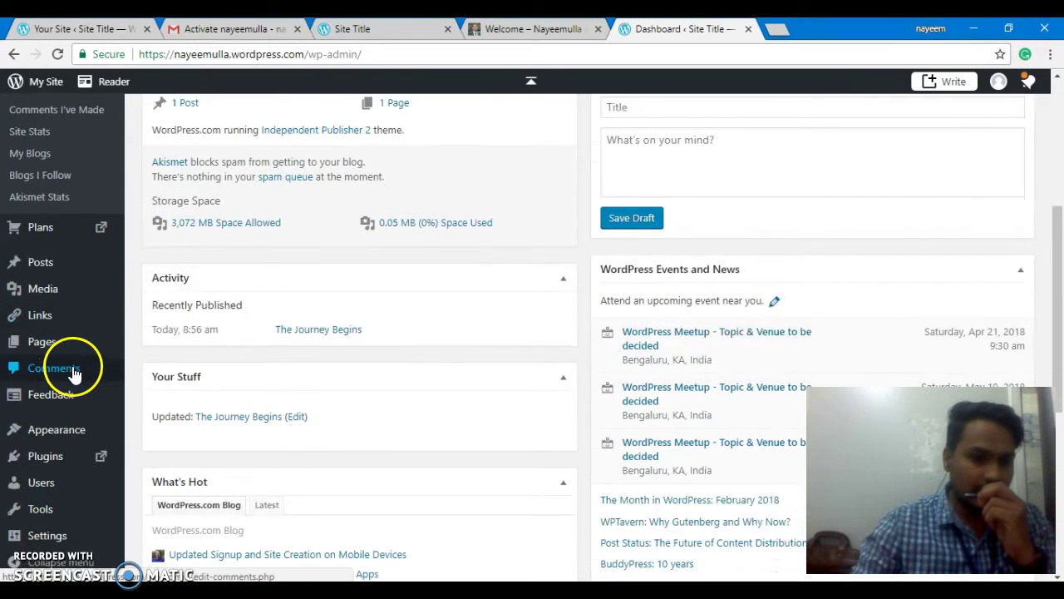
mouse_move(56, 488)
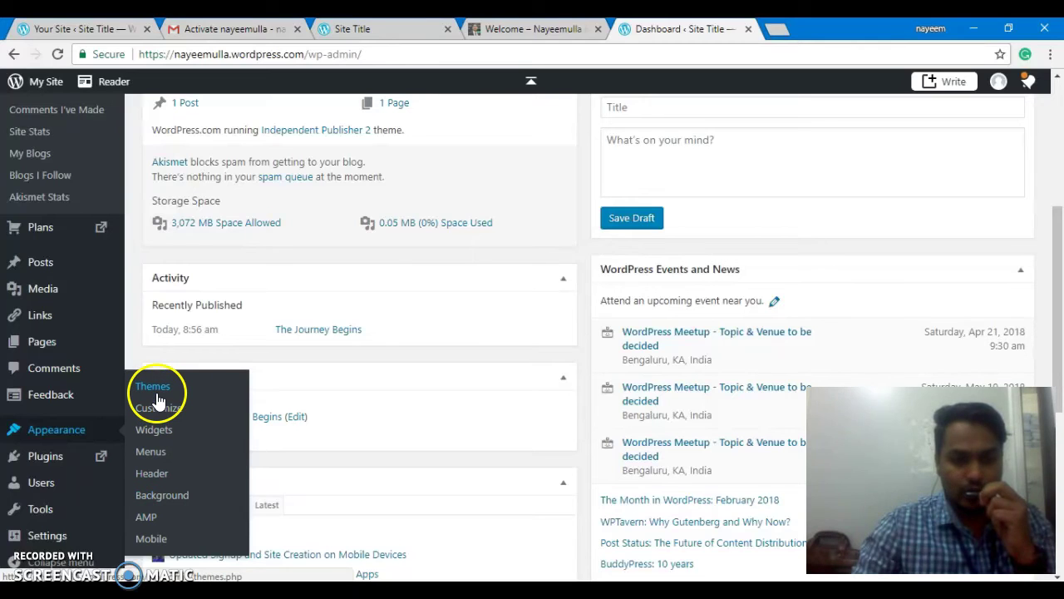
left_click(156, 398)
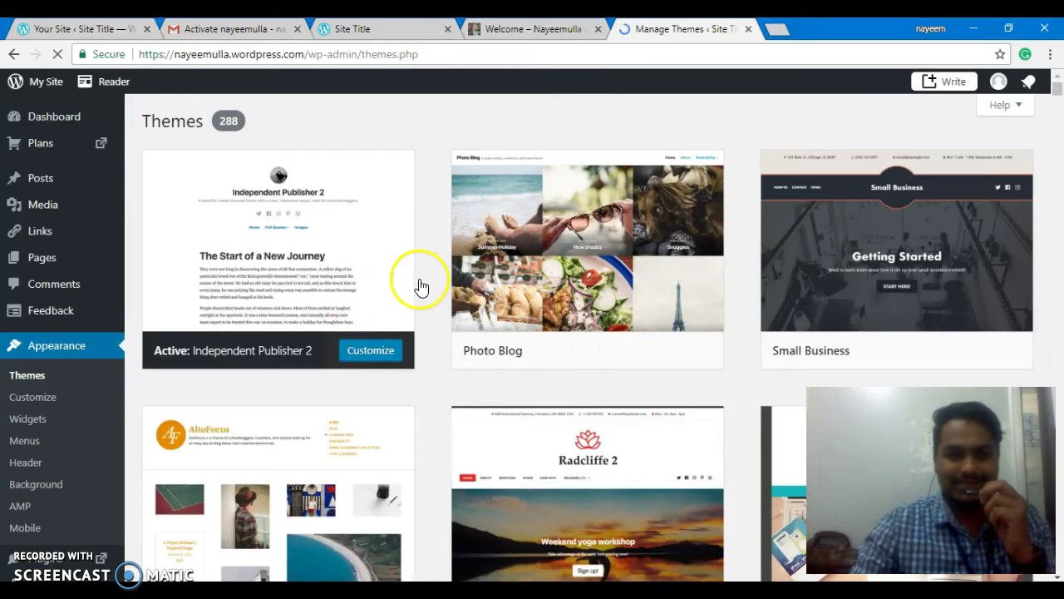
mouse_move(579, 295)
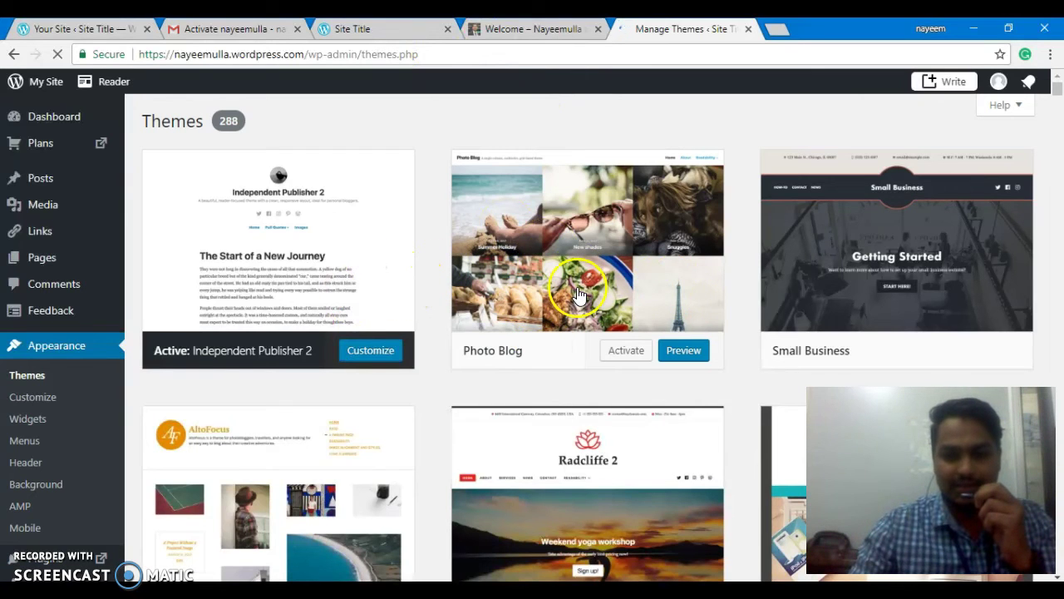
Find the Dara theme card and activate it in place of Independent Publisher 2
scroll(451, 286, "down", 4)
scroll(422, 350, "down", 4)
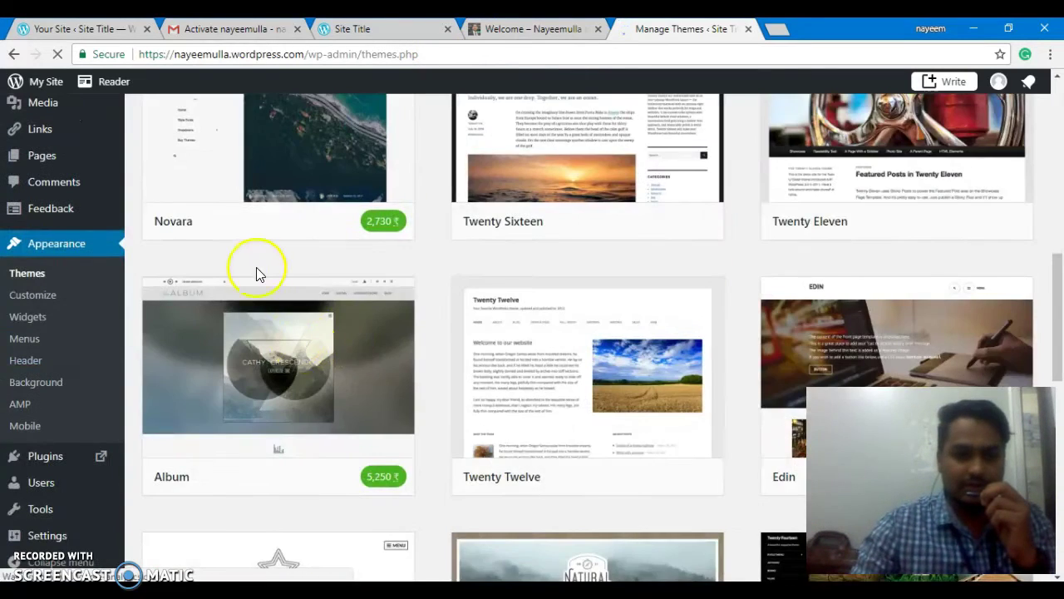
scroll(456, 289, "up", 7)
scroll(423, 261, "up", 1)
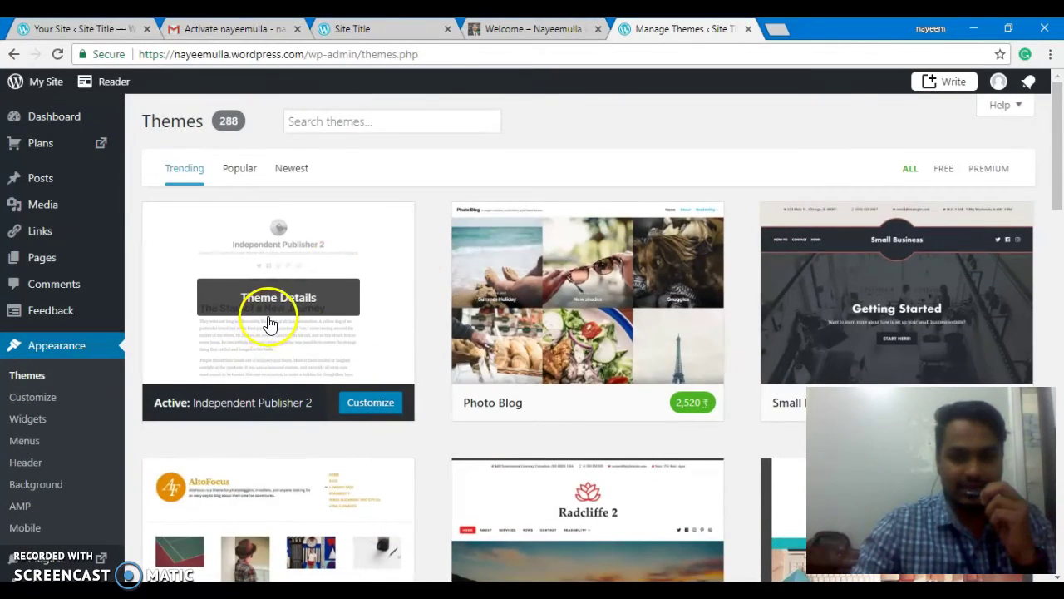
scroll(418, 306, "down", 1)
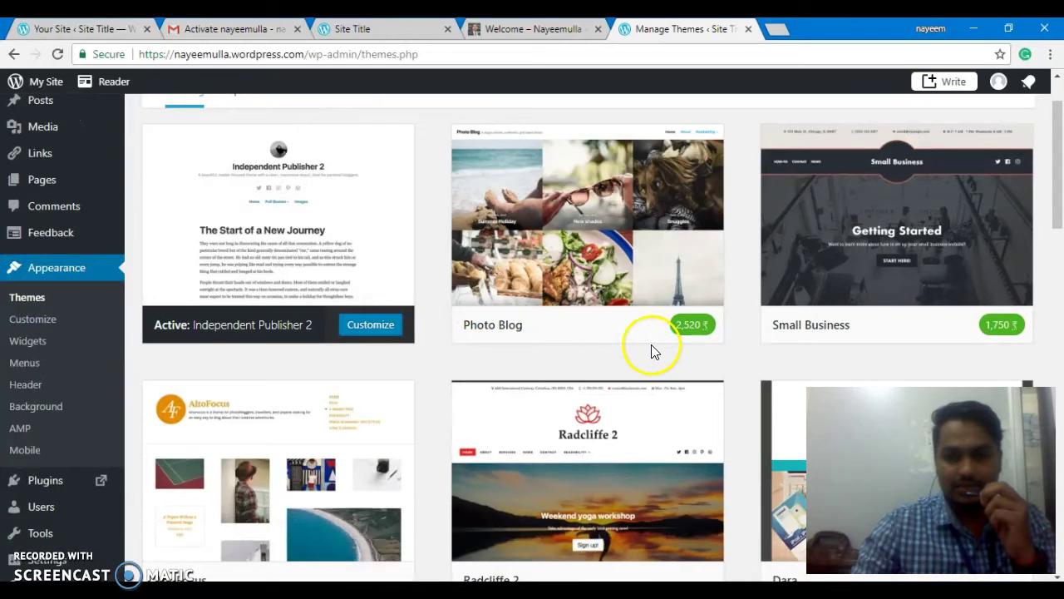
scroll(650, 347, "down", 1)
scroll(646, 347, "down", 3)
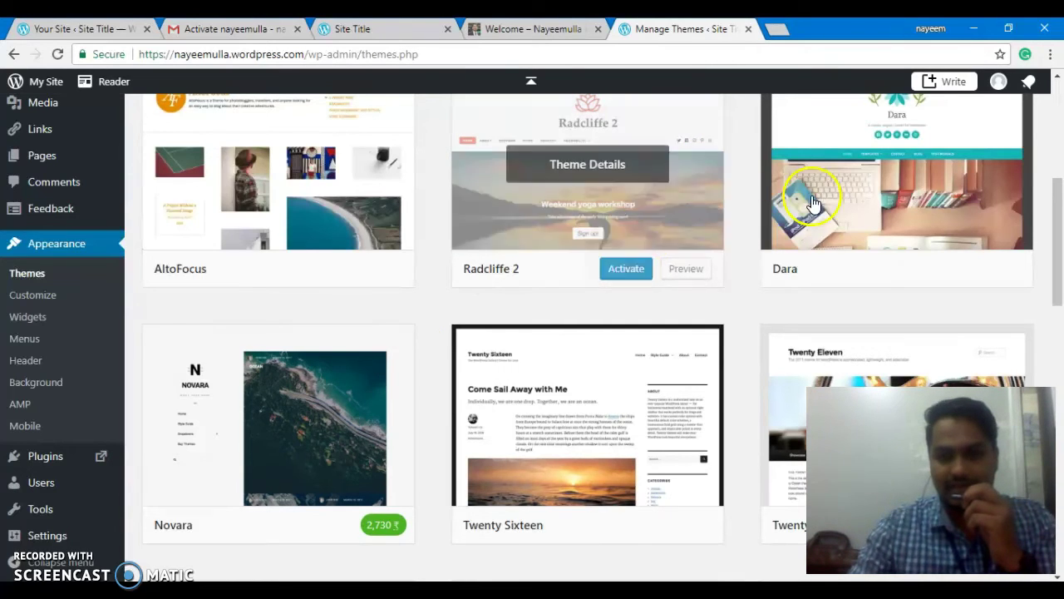
mouse_move(896, 179)
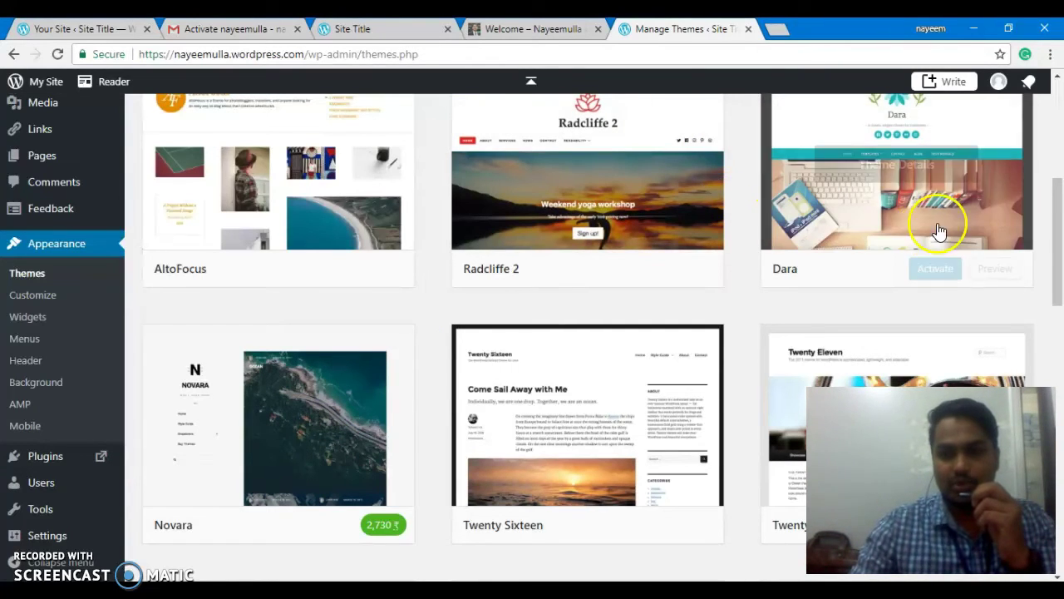
left_click(933, 271)
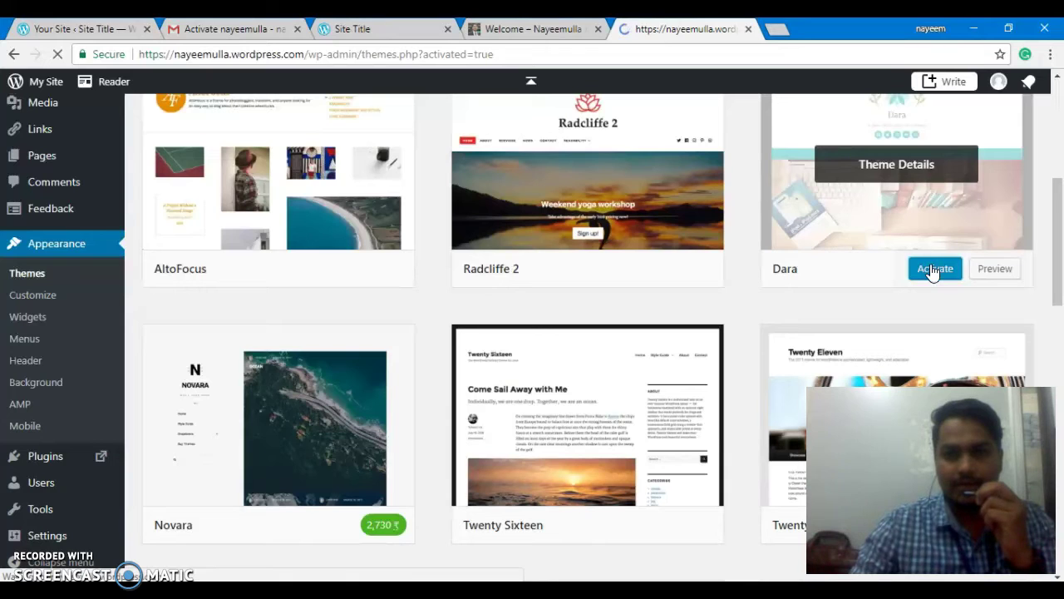
left_click(931, 270)
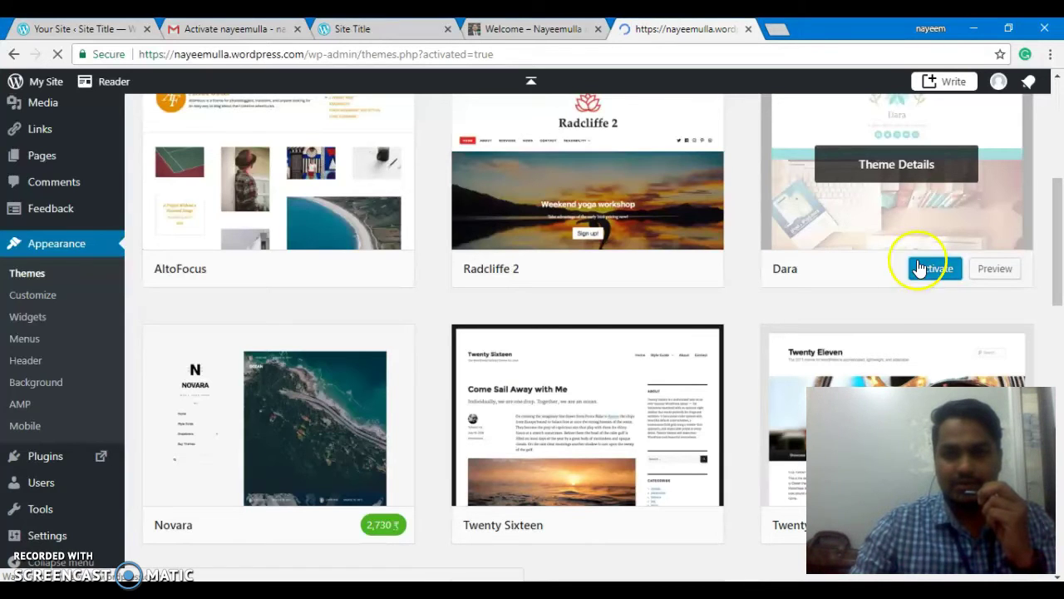
left_click(879, 216)
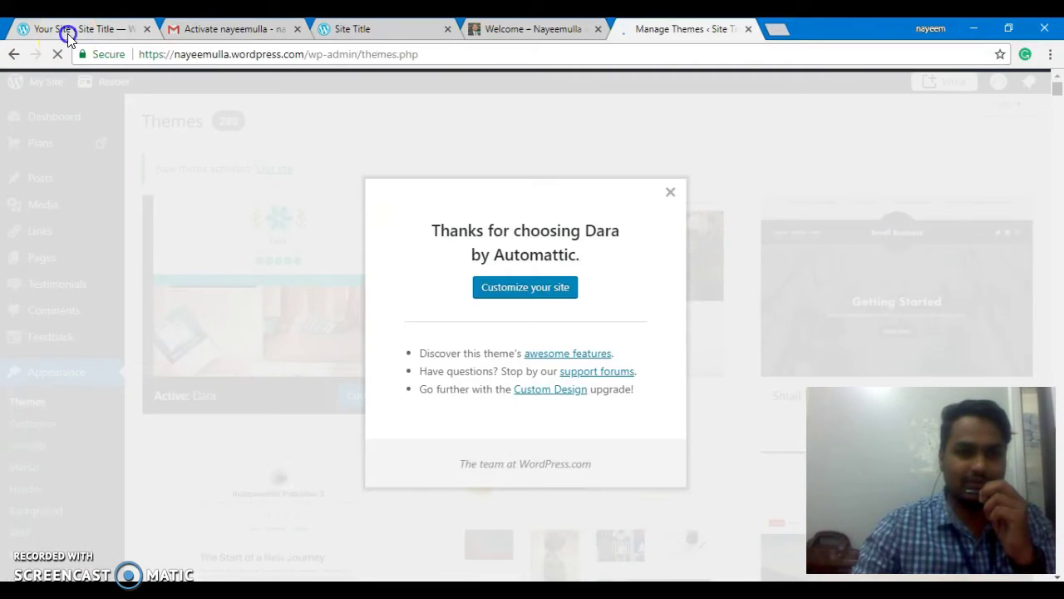
Reload the site preview so it shows the Dara design with Home and Contact menu items
left_click(67, 33)
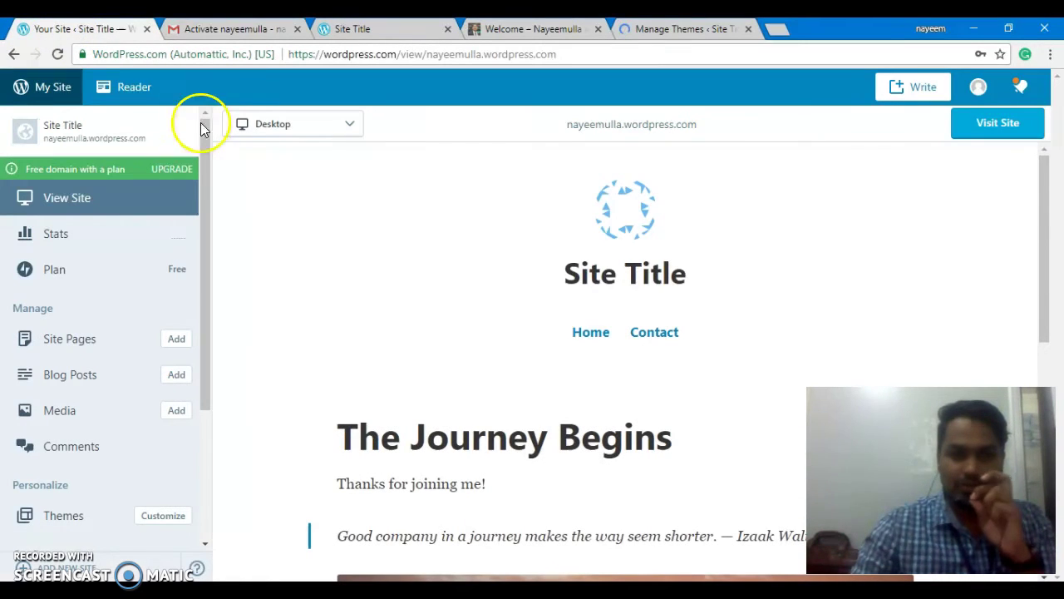
left_click(58, 55)
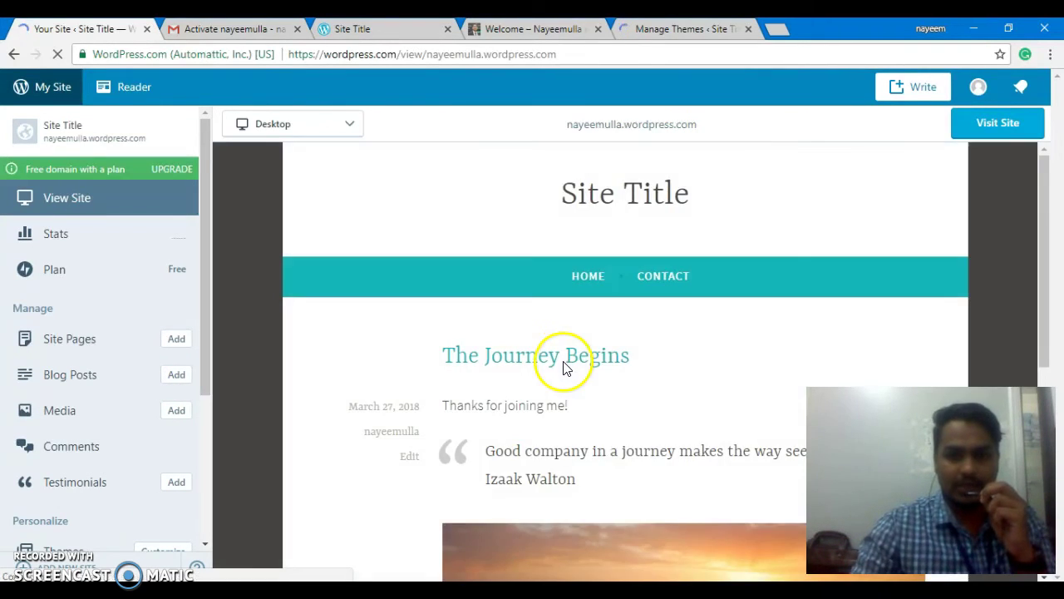
scroll(567, 332, "down", 3)
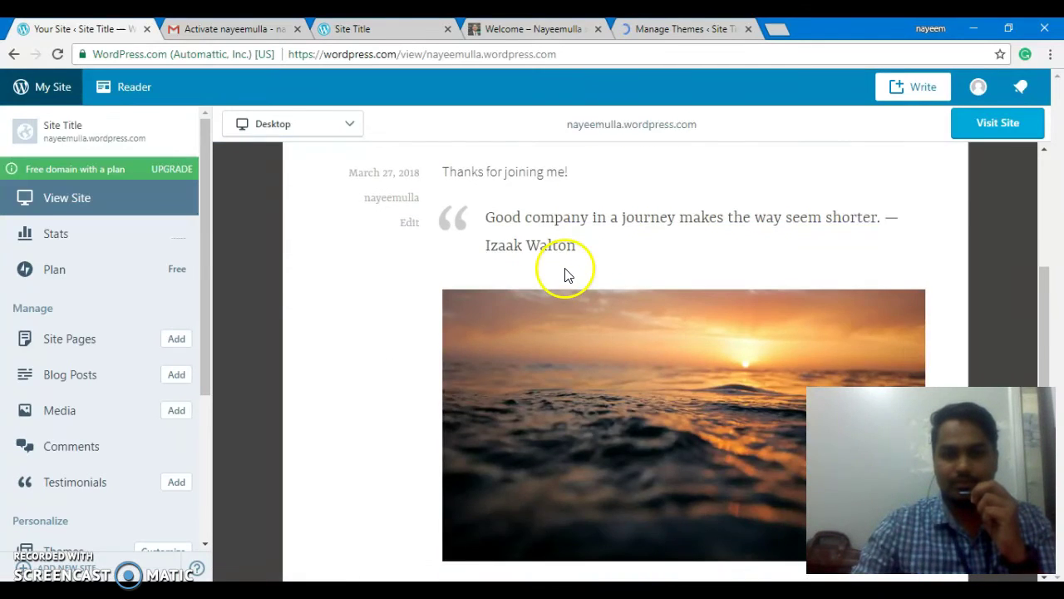
scroll(565, 270, "up", 3)
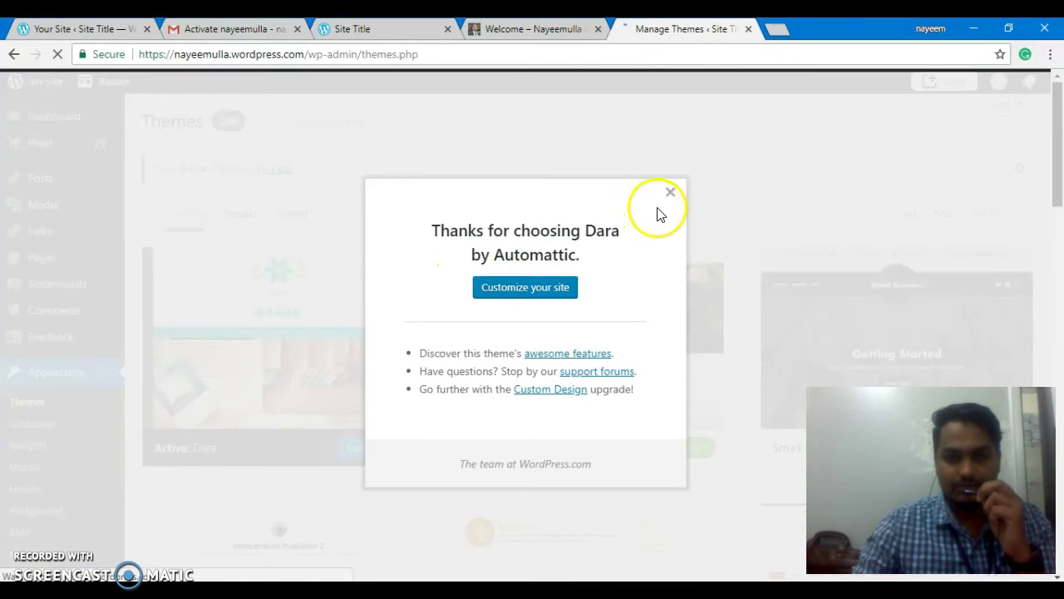
Close the Dara confirmation and reopen the site view through My Site > View Site
left_click(670, 193)
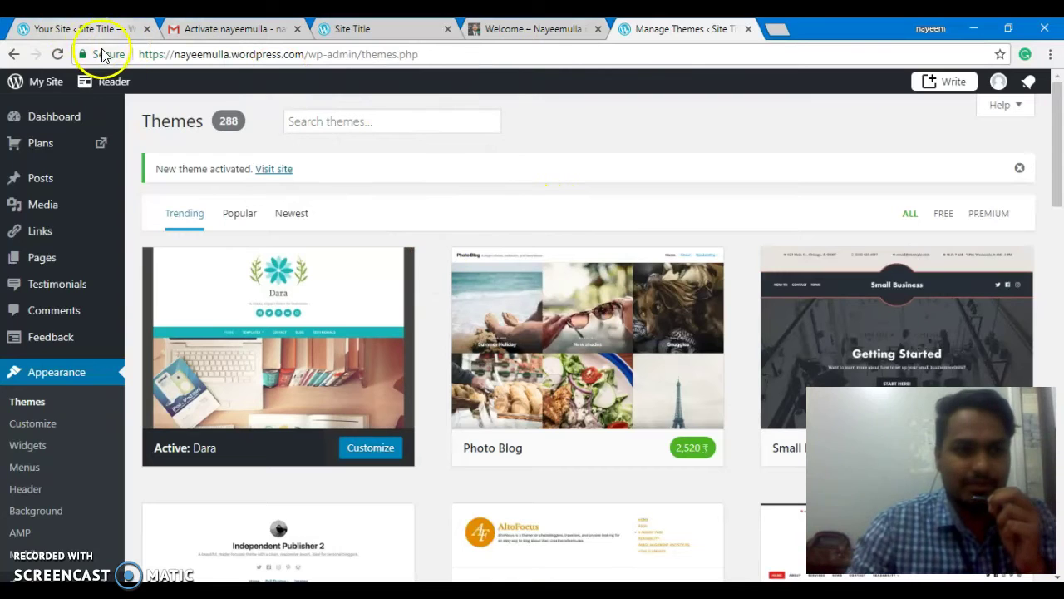
left_click(80, 28)
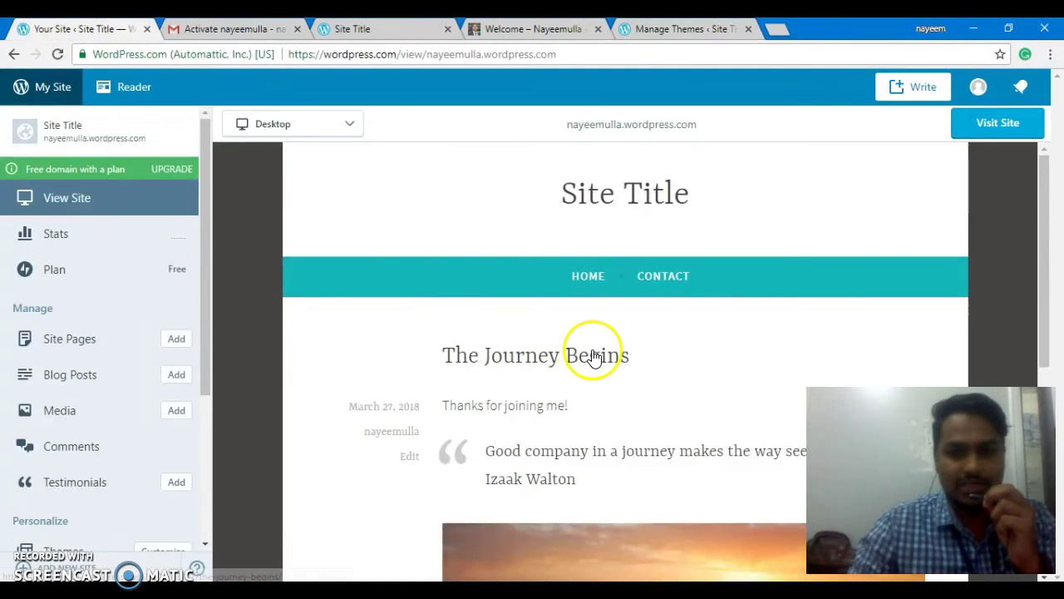
left_click(48, 87)
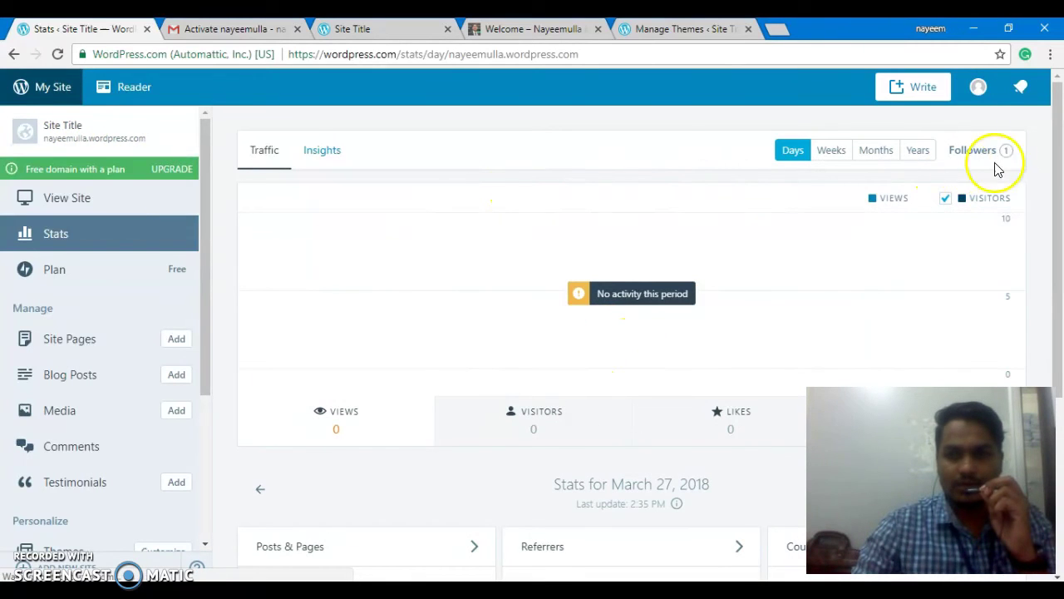
left_click(59, 200)
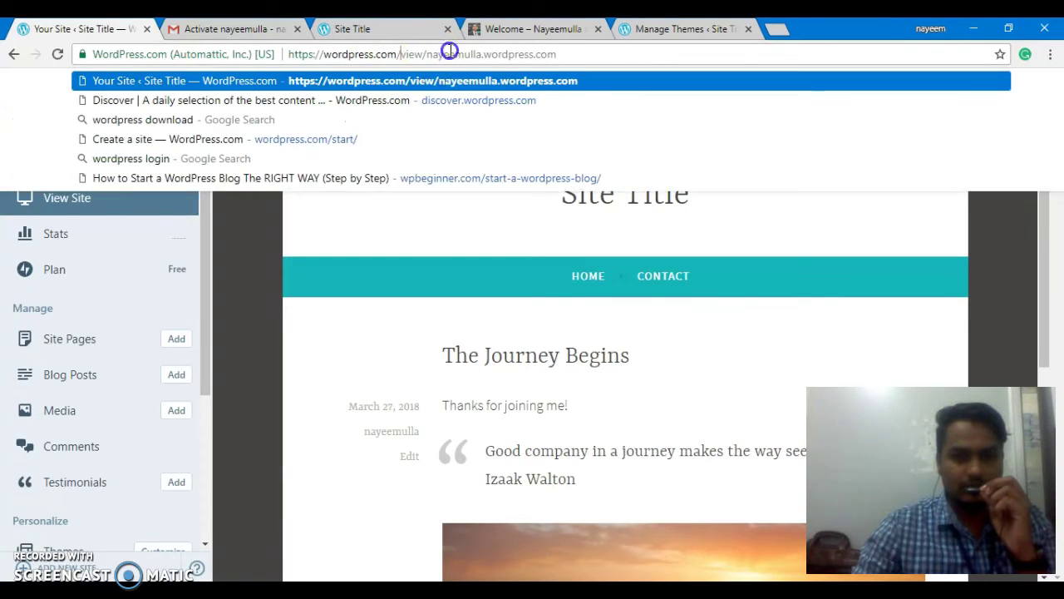
Load the live site at nayeemulla.wordpress.com/ from the address bar
mouse_move(400, 56)
left_mouse_down()
mouse_move(606, 53)
mouse_move(298, 56)
left_mouse_up()
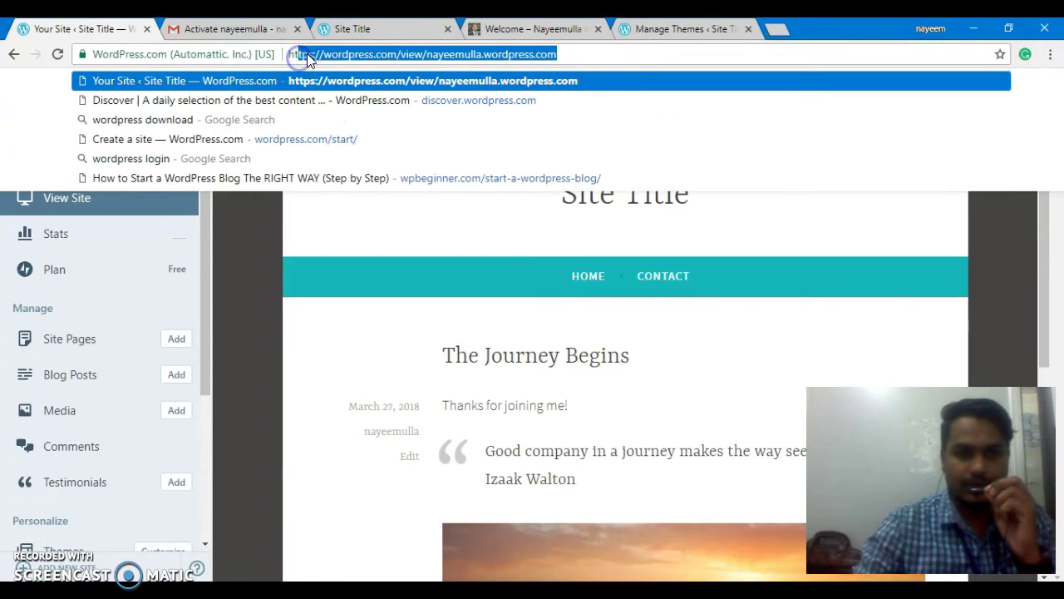
type("h")
key("BackSpace")
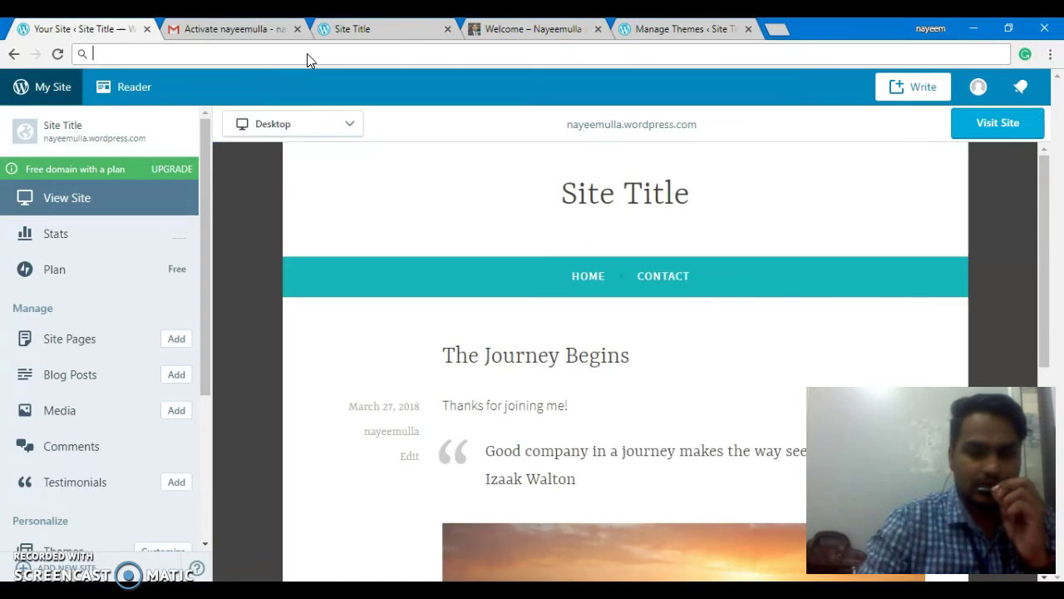
type("nay")
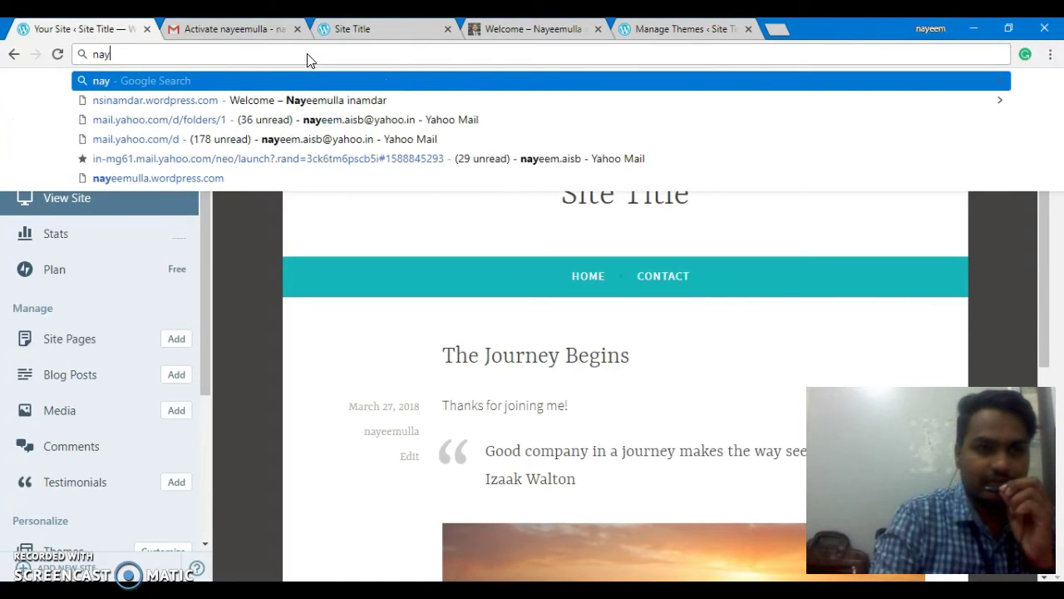
type("eemull")
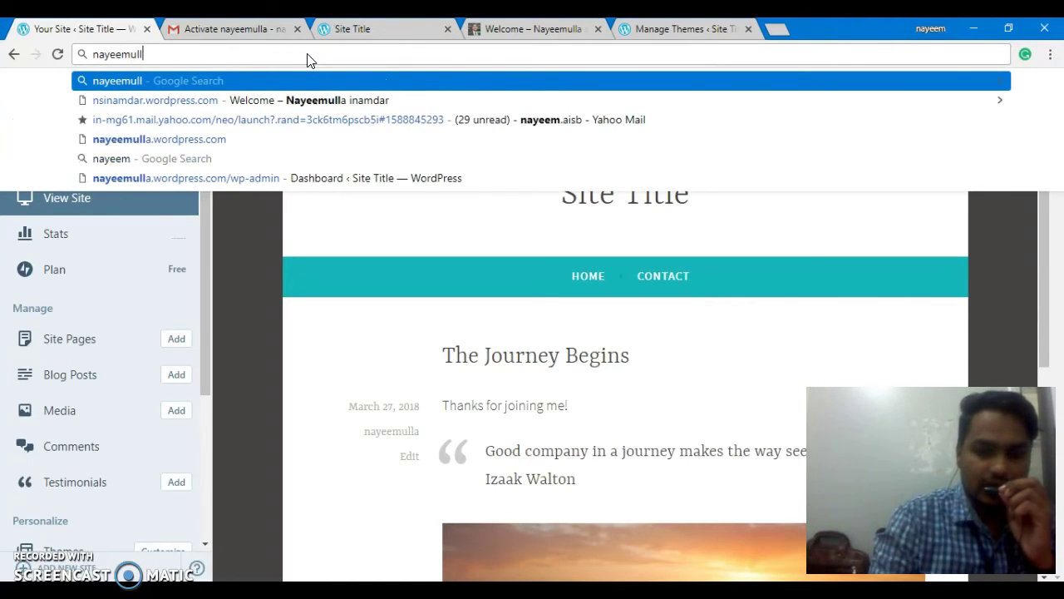
type(".")
key("BackSpace")
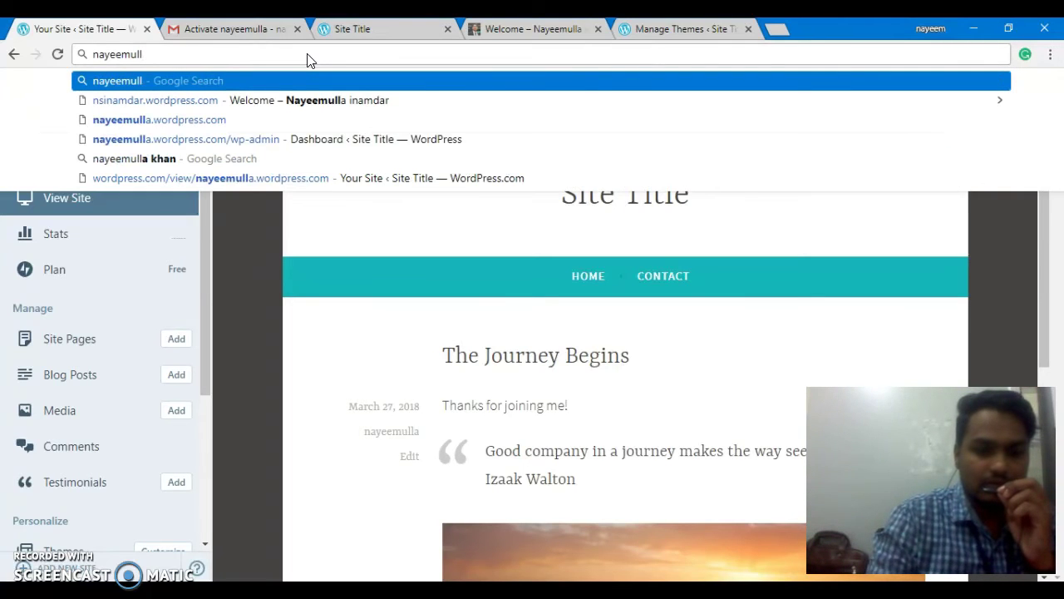
type("a.wor")
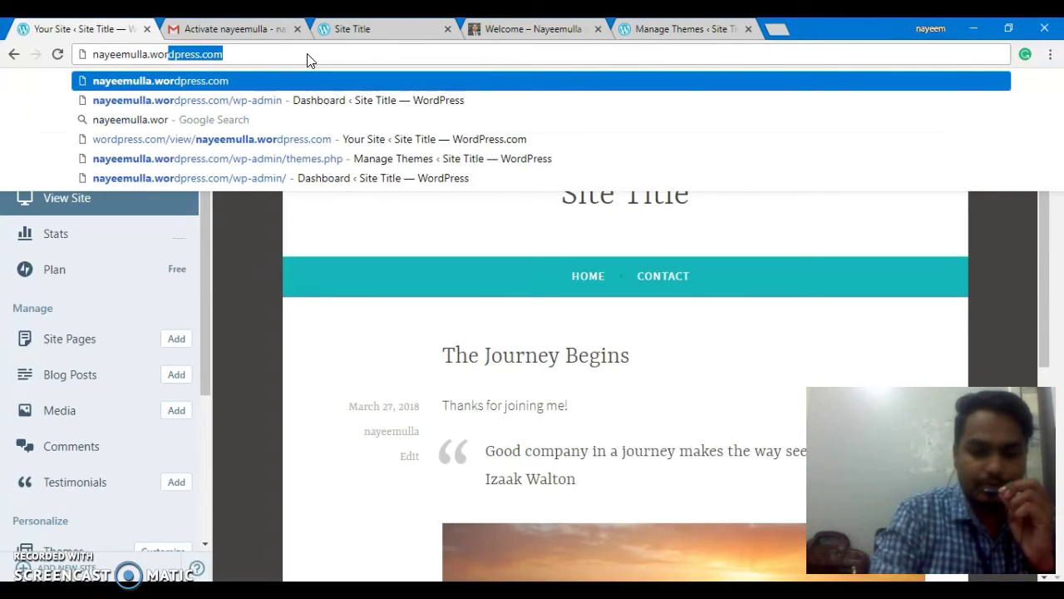
type("dpress")
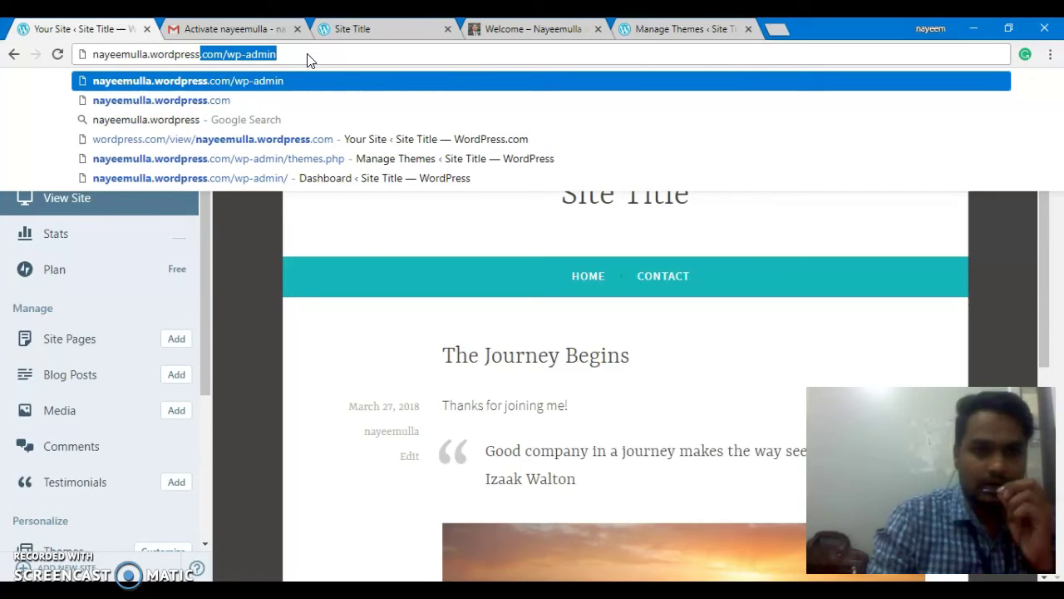
key("End")
key("BackSpace")
key("BackSpace")
key("BackSpace")
key("BackSpace")
key("BackSpace")
key("BackSpace")
key("BackSpace")
key("BackSpace")
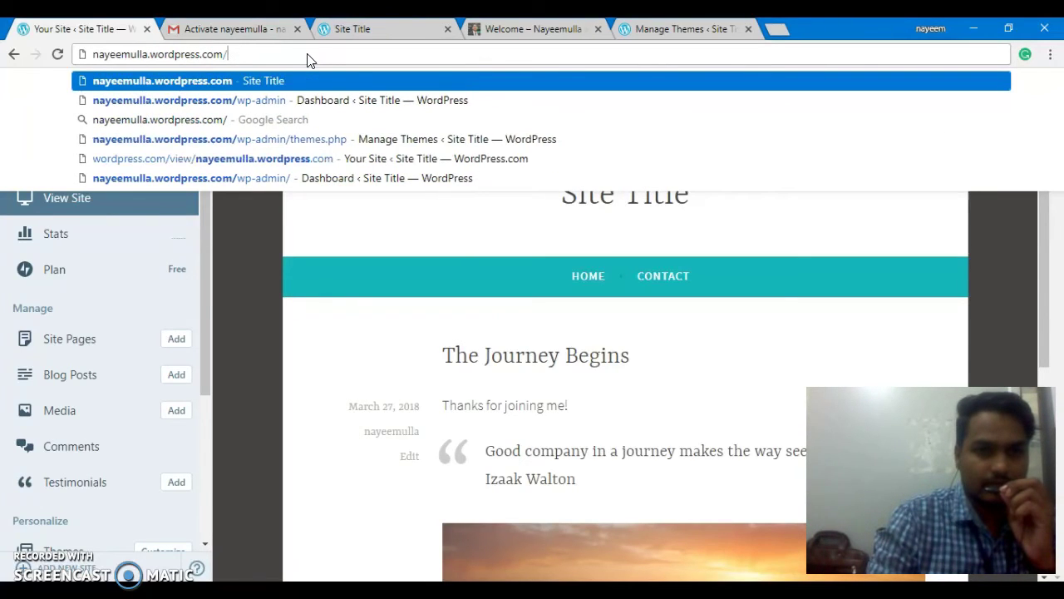
key("Return")
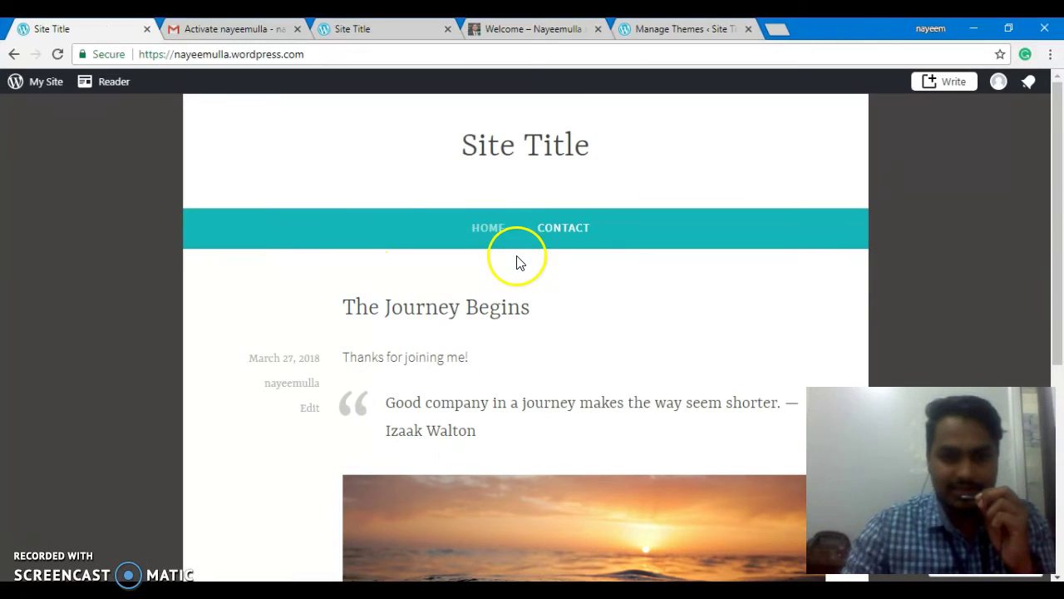
Open the Home page from the site menu and scroll through the default post
left_click(492, 238)
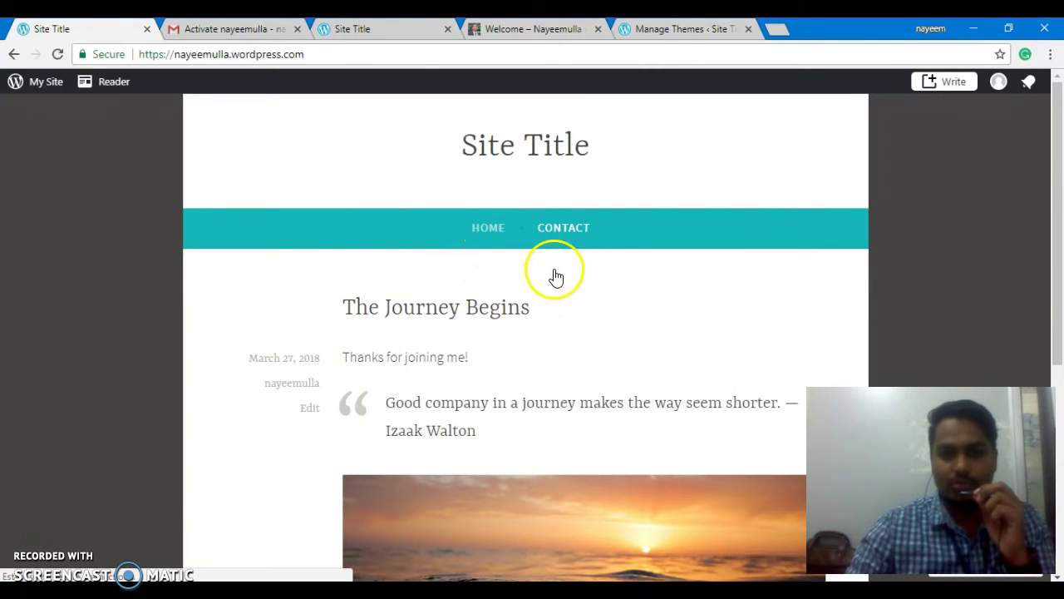
scroll(551, 271, "down", 4)
scroll(553, 282, "down", 1)
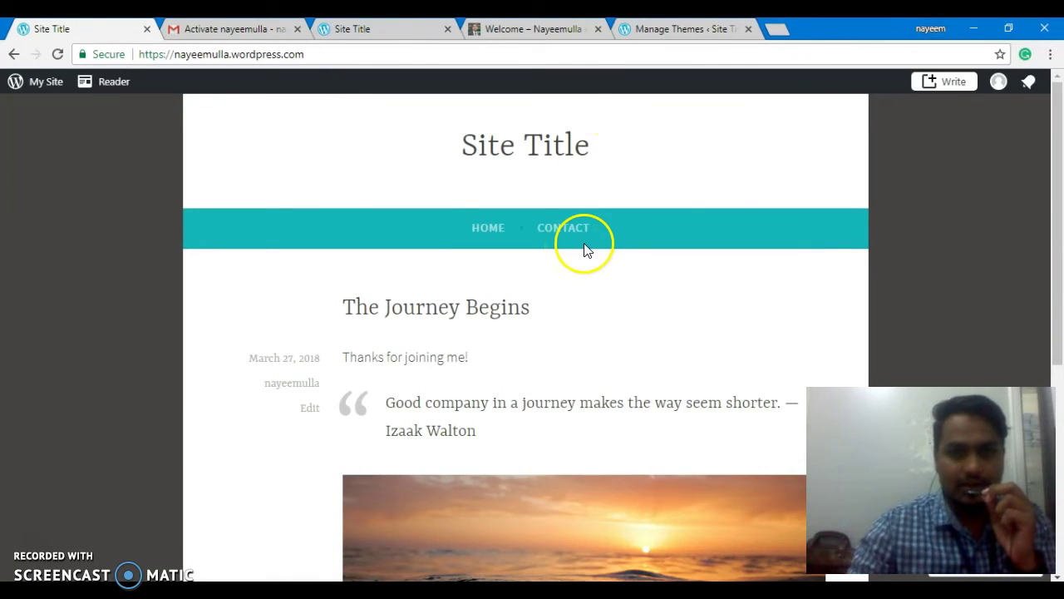
Browse the nsinamdar.wordpress.com site's subject-notes menu and About Me section, then return to the top
left_click(539, 31)
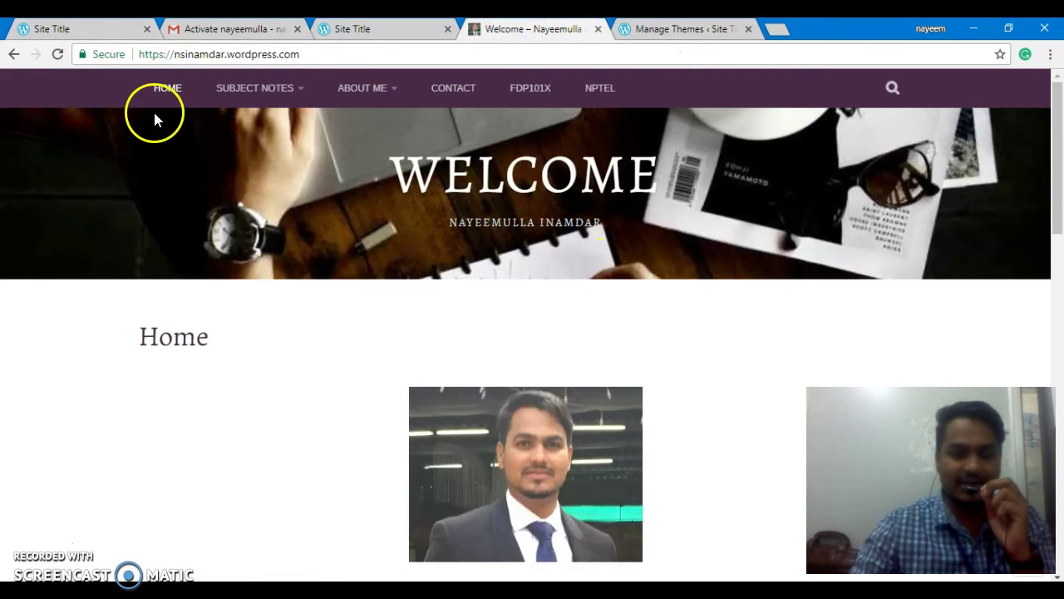
scroll(522, 258, "down", 2)
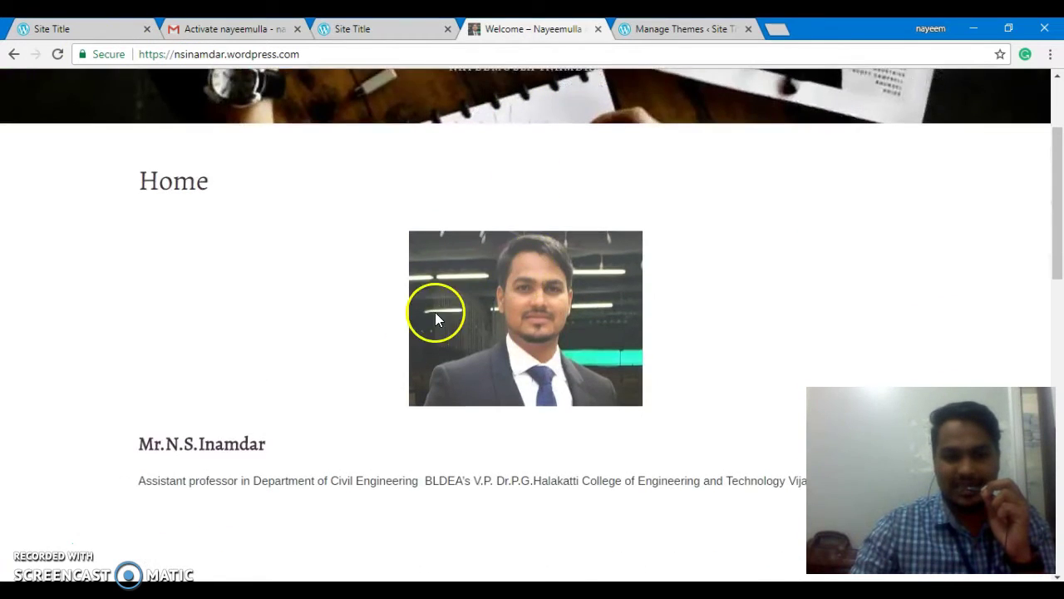
scroll(349, 366, "down", 2)
scroll(408, 299, "down", 1)
scroll(446, 309, "down", 3)
scroll(266, 353, "down", 3)
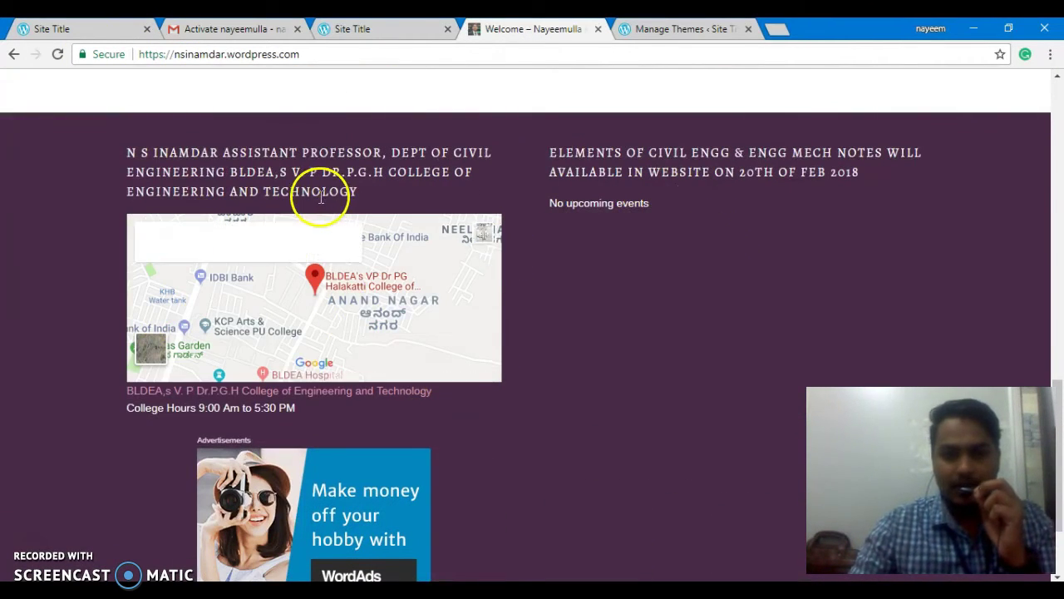
scroll(433, 259, "up", 10)
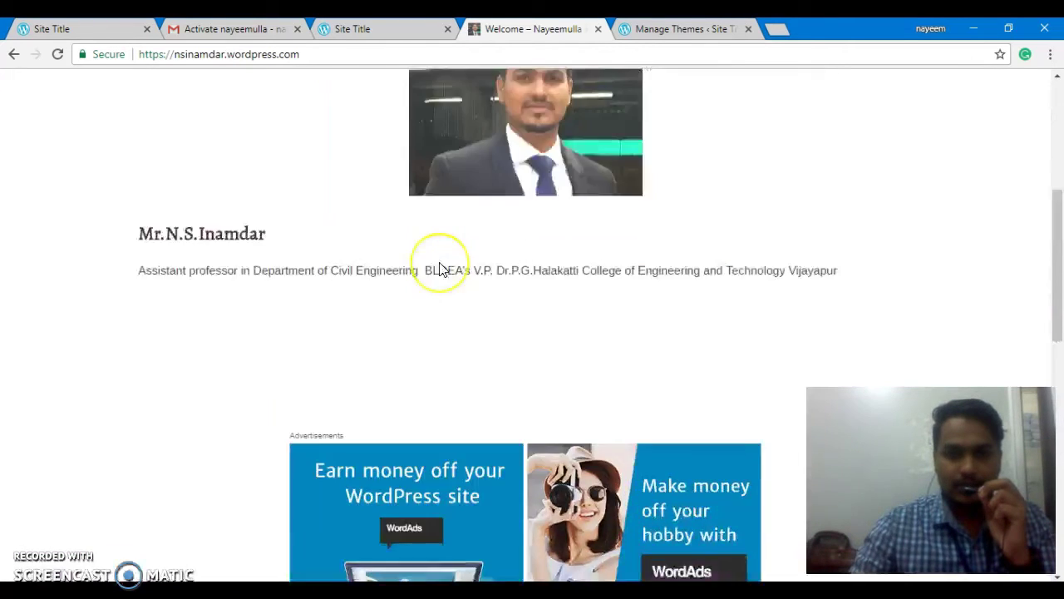
scroll(439, 269, "up", 5)
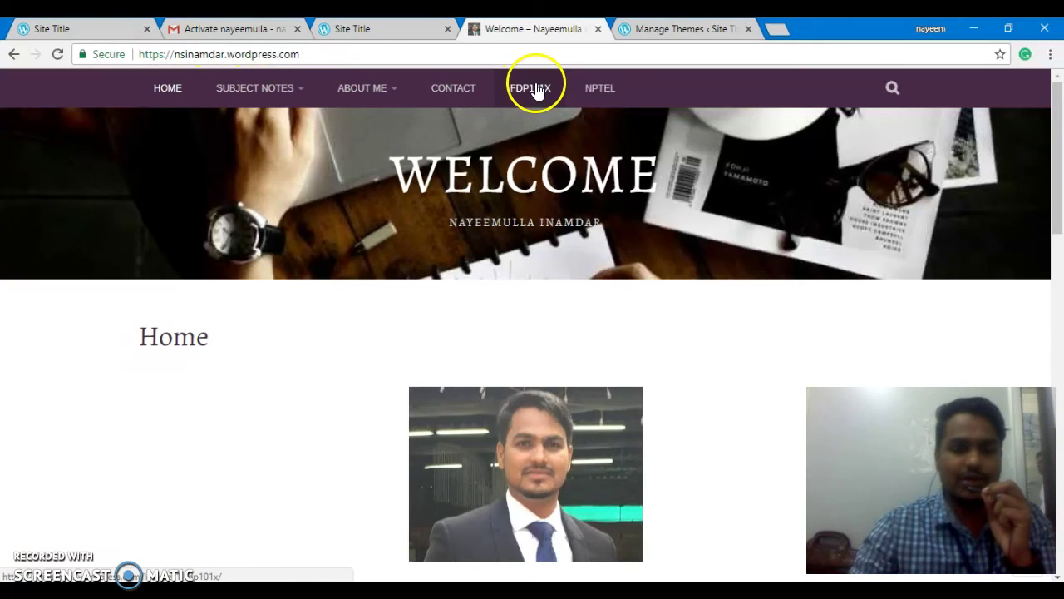
Create a blank draft page using Pages > Add New in wp-admin
left_click(684, 30)
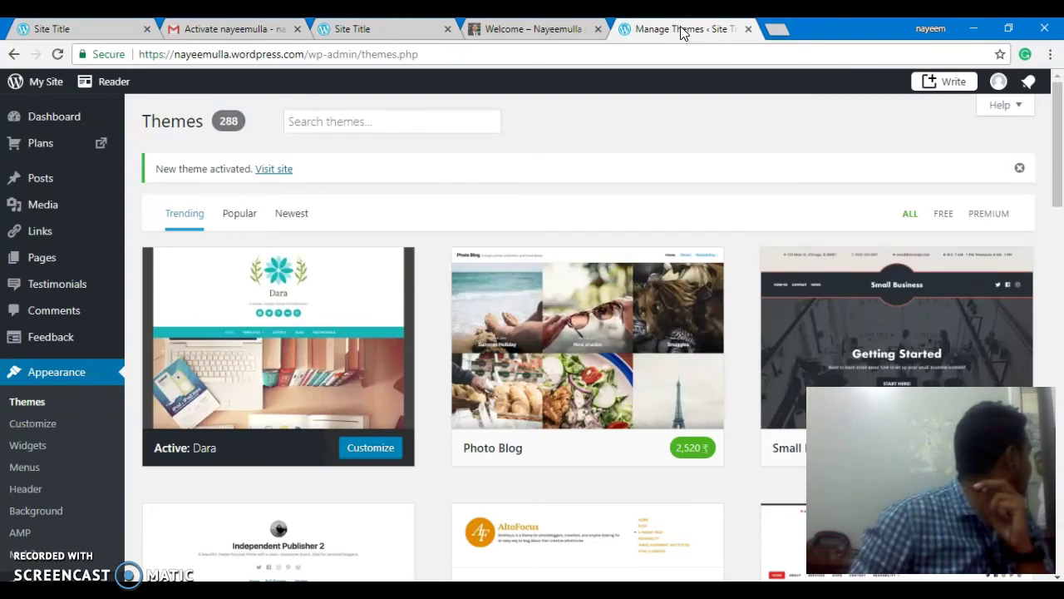
left_click(653, 73)
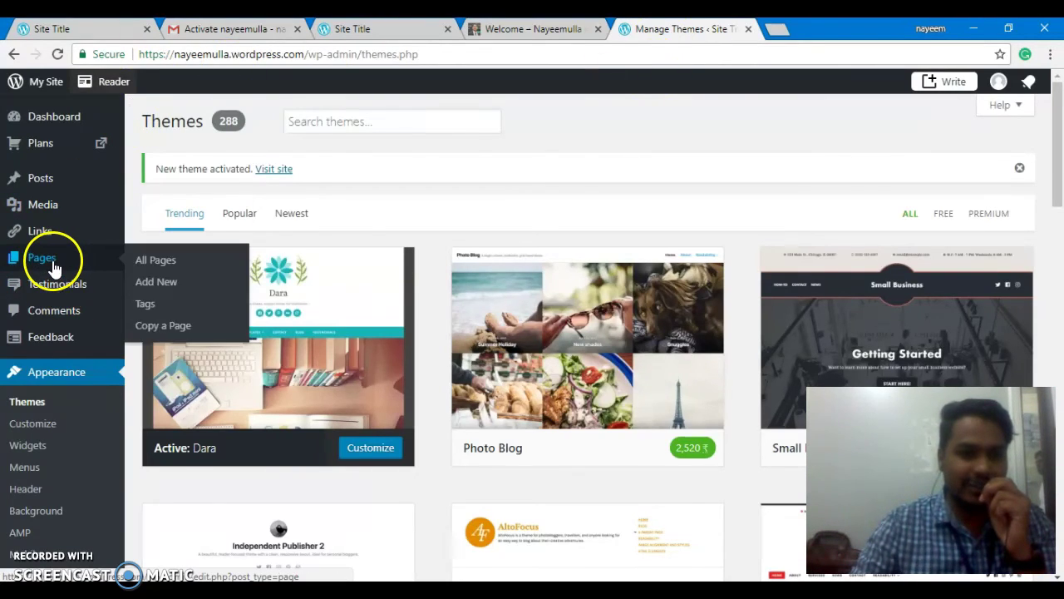
mouse_move(42, 258)
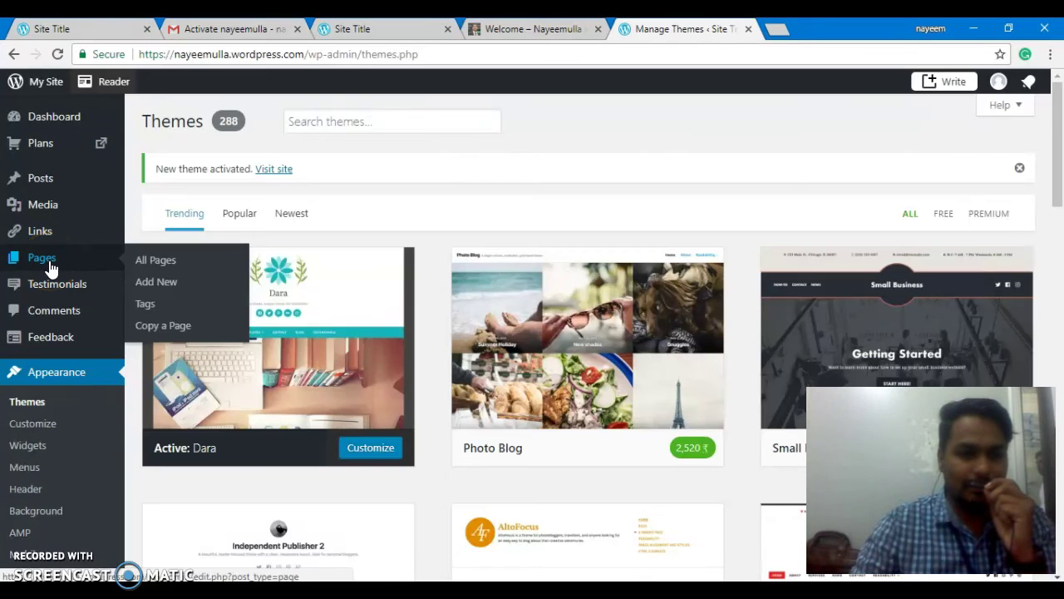
left_click(150, 284)
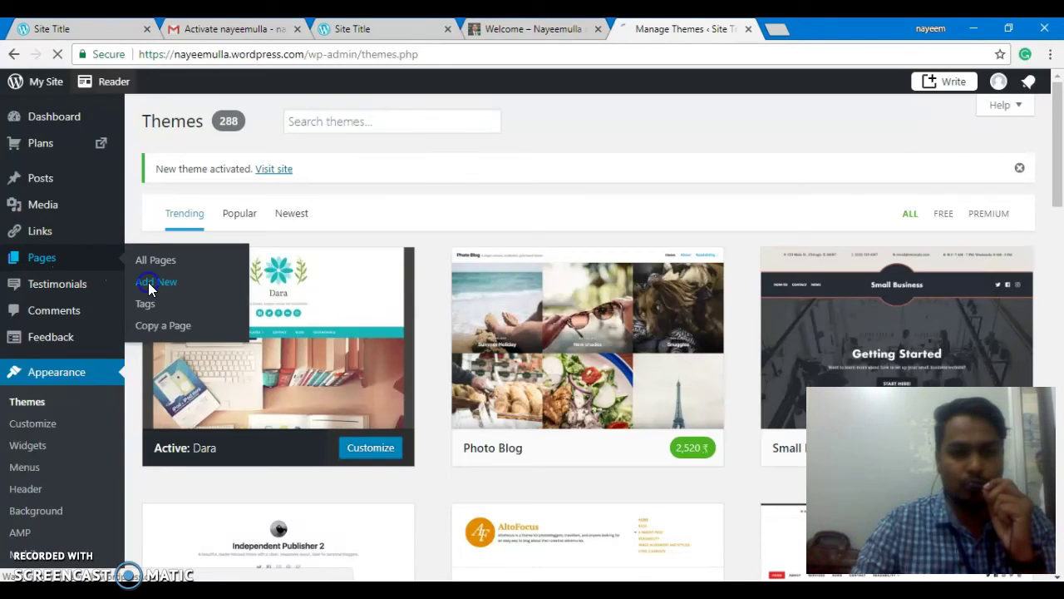
left_click(151, 285)
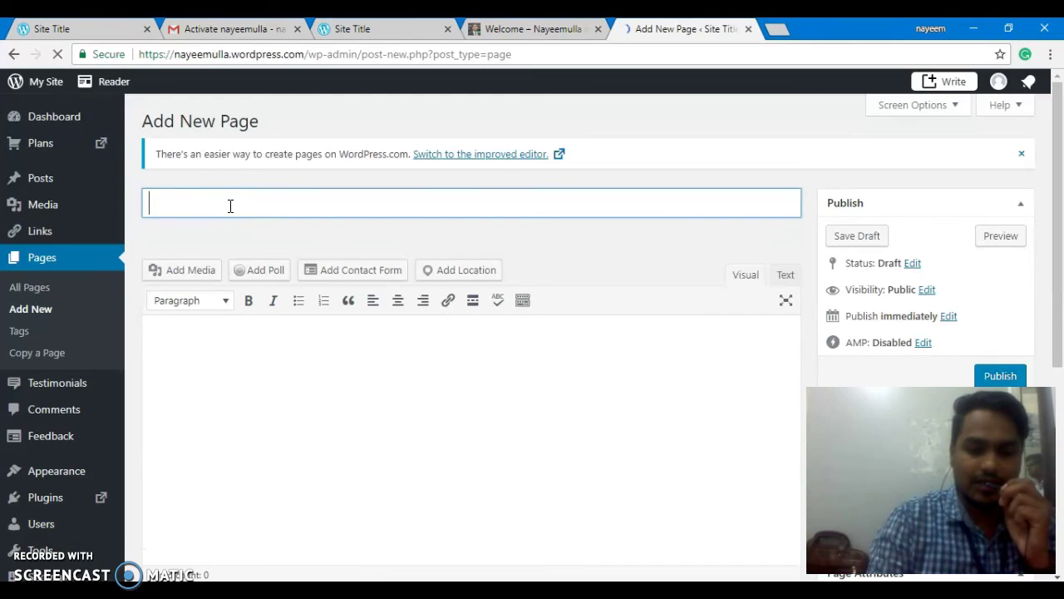
Title the new page 'About me'
type("about me")
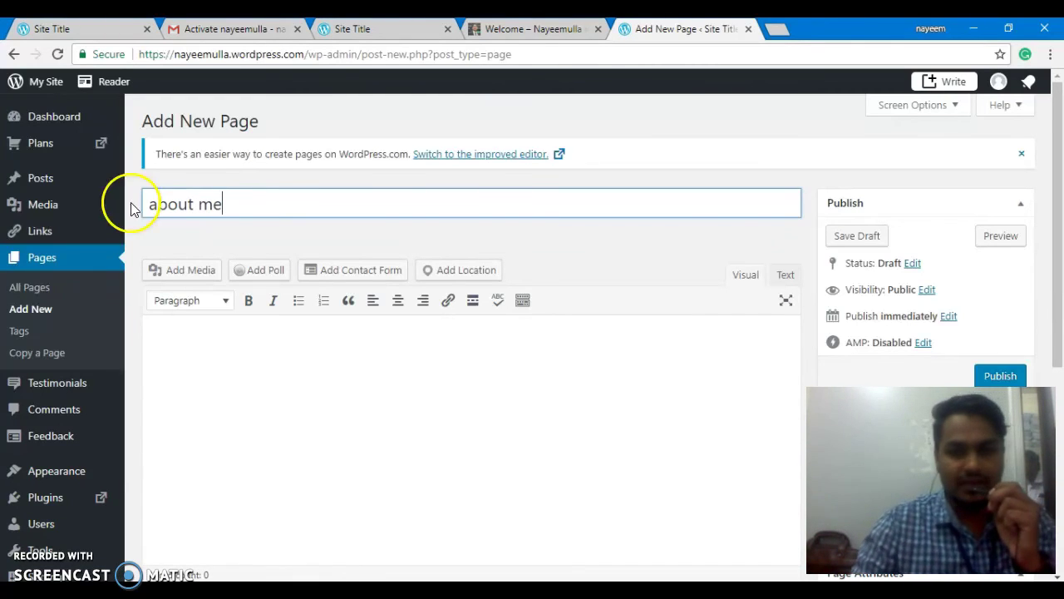
left_click(233, 342)
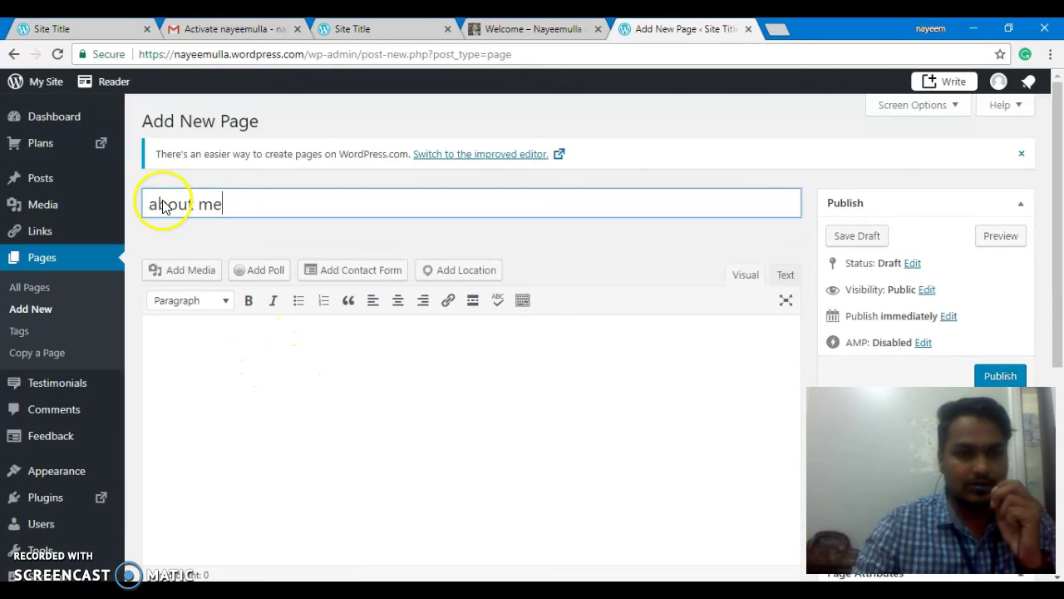
left_click(158, 202)
key("BackSpace")
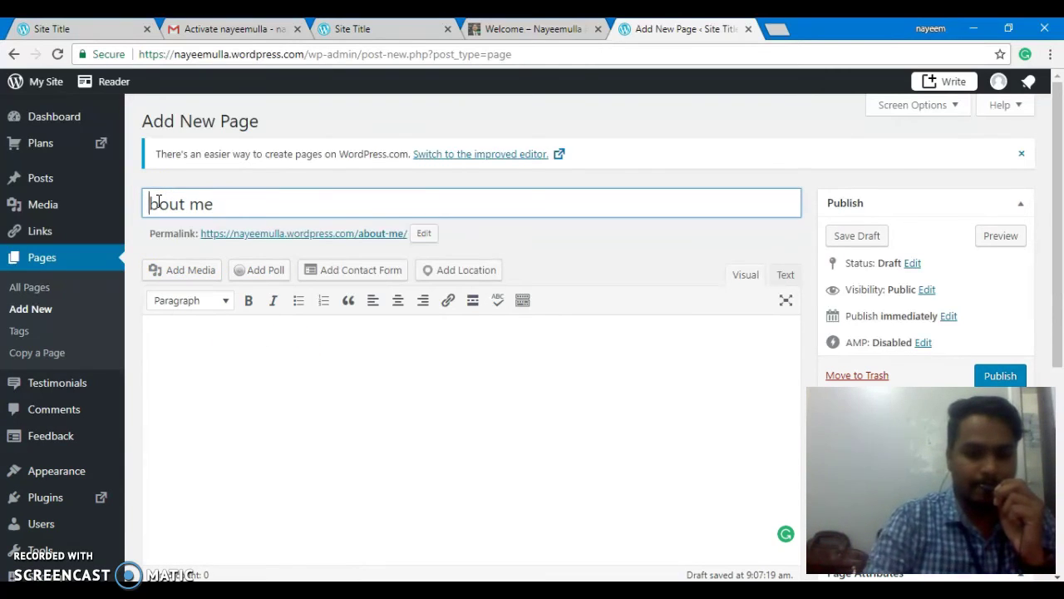
type("A")
Write the one-line assistant professor bio in the body and publish the page
left_click(233, 393)
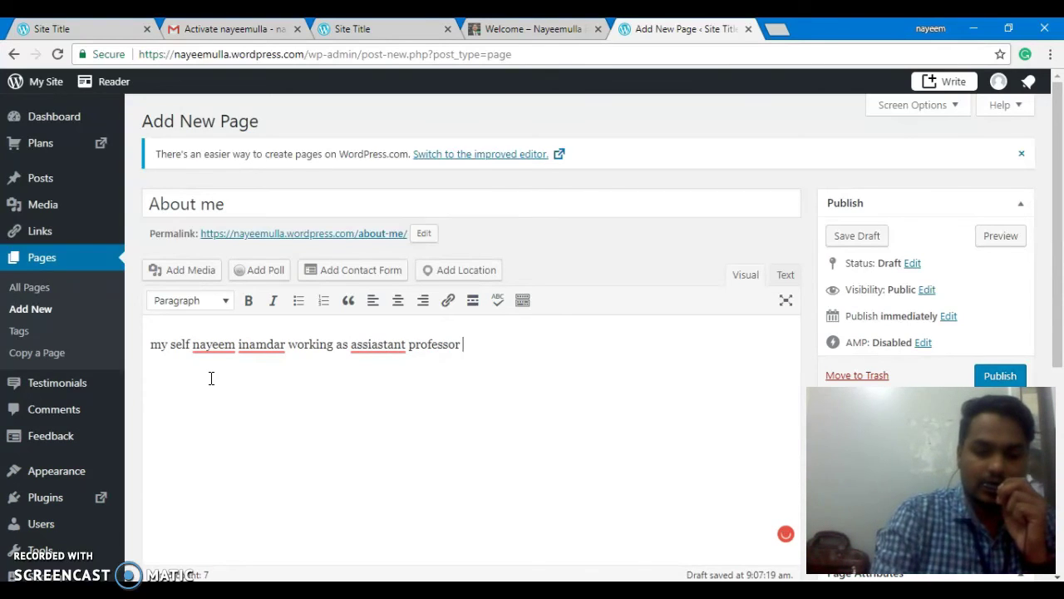
type("bldea collg")
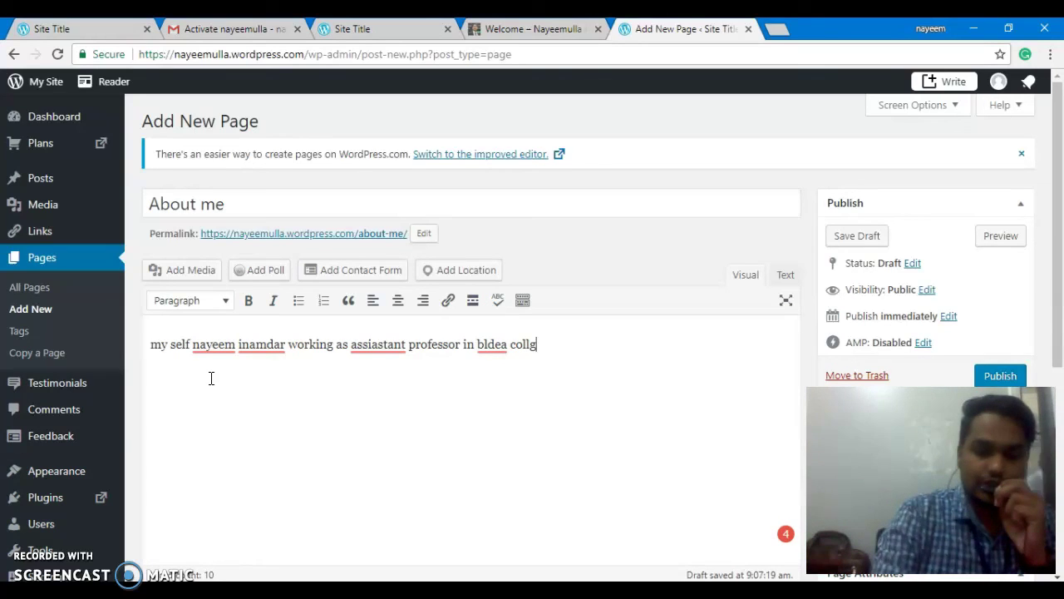
key("BackSpace")
type("ege o")
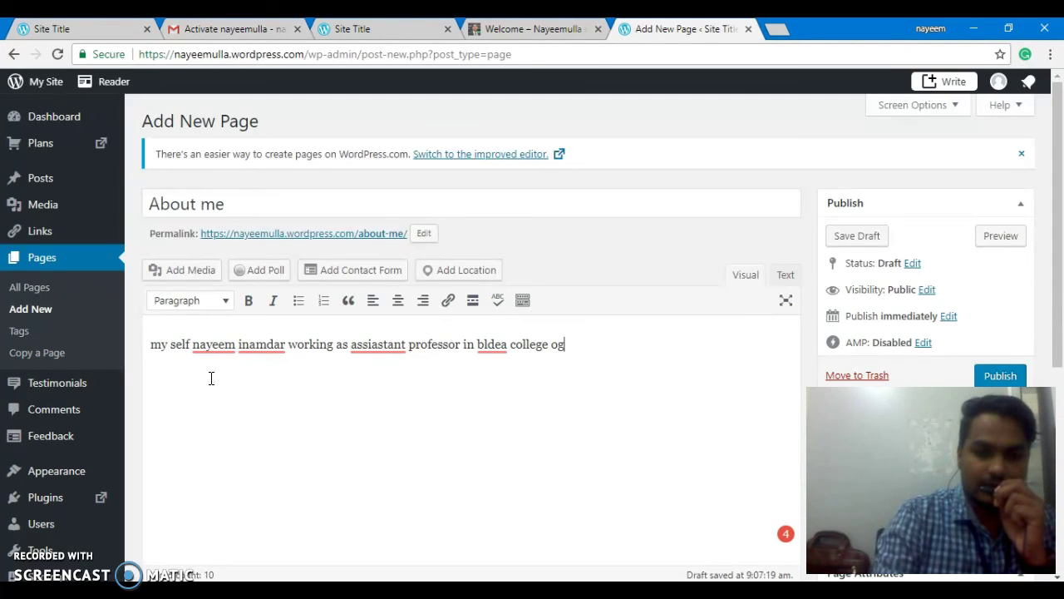
type("f en")
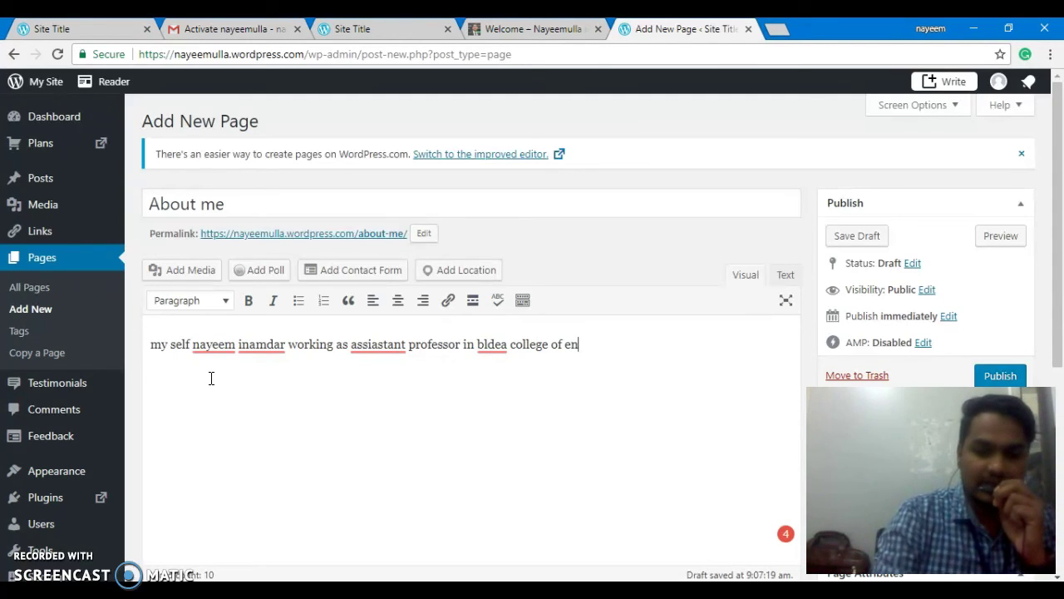
type("gg.")
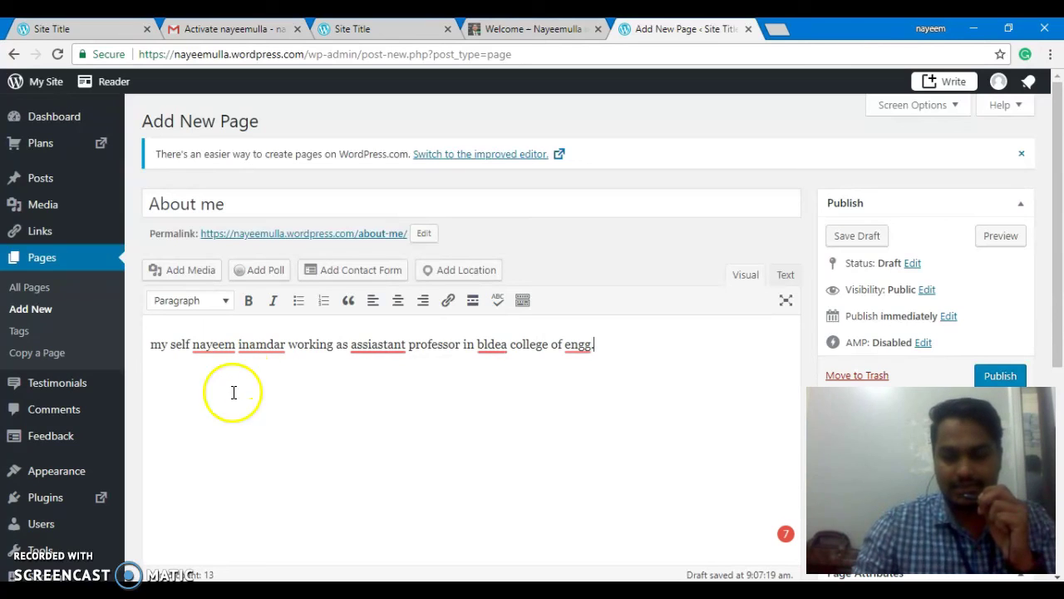
left_click(997, 376)
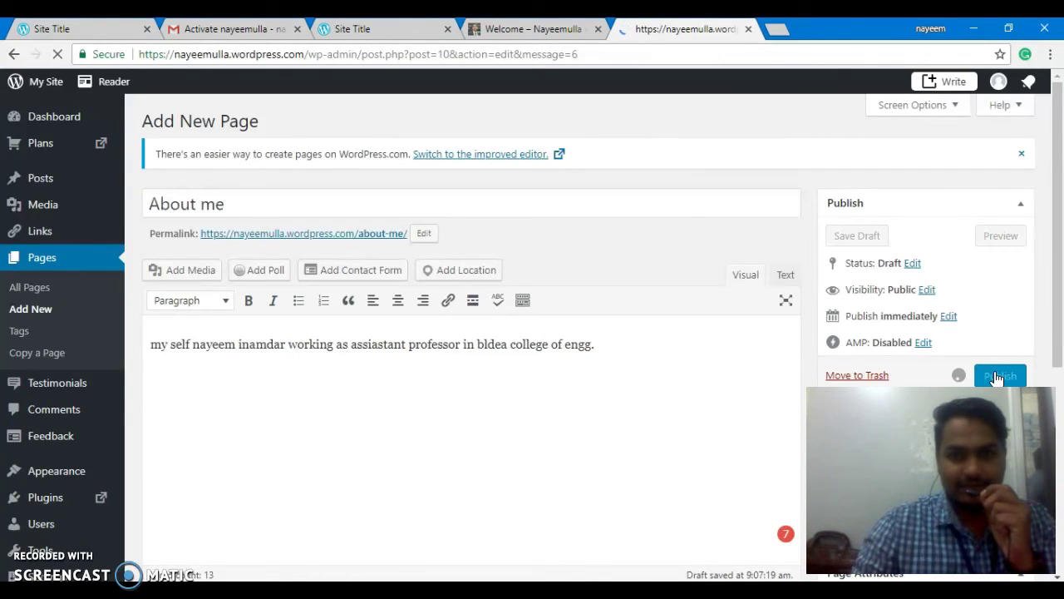
left_click(706, 466)
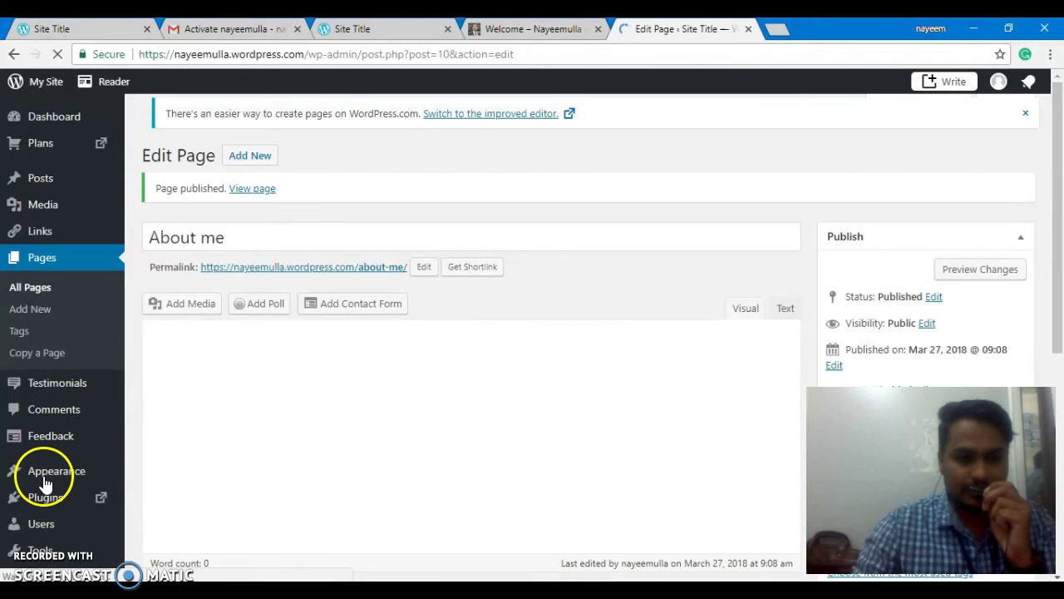
Add the About me page after Contact in the Primary menu under Appearance > Menus, and save the menu
left_click(144, 457)
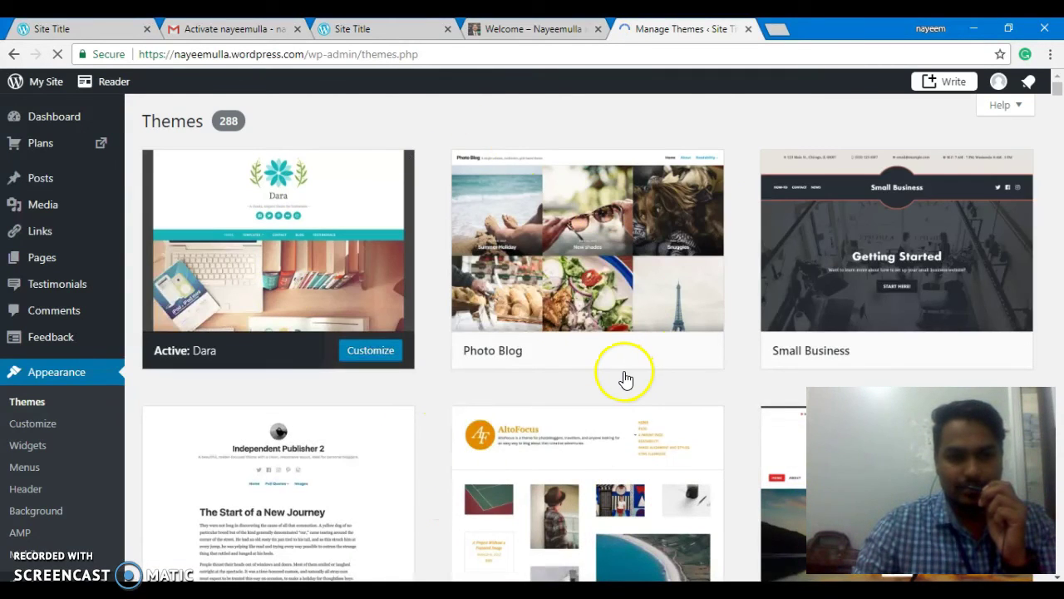
left_click(31, 476)
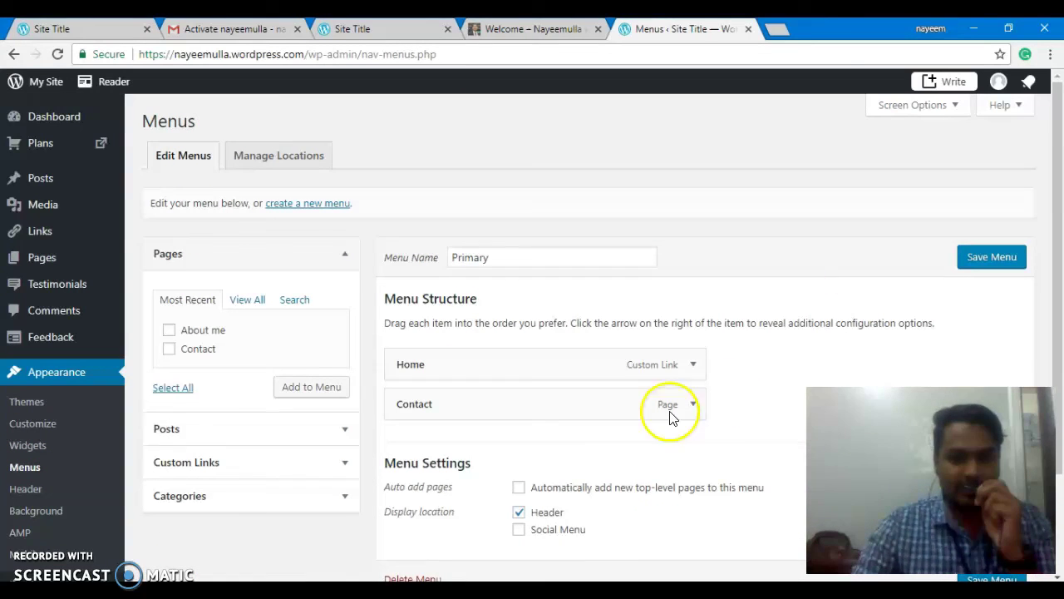
scroll(473, 277, "down", 1)
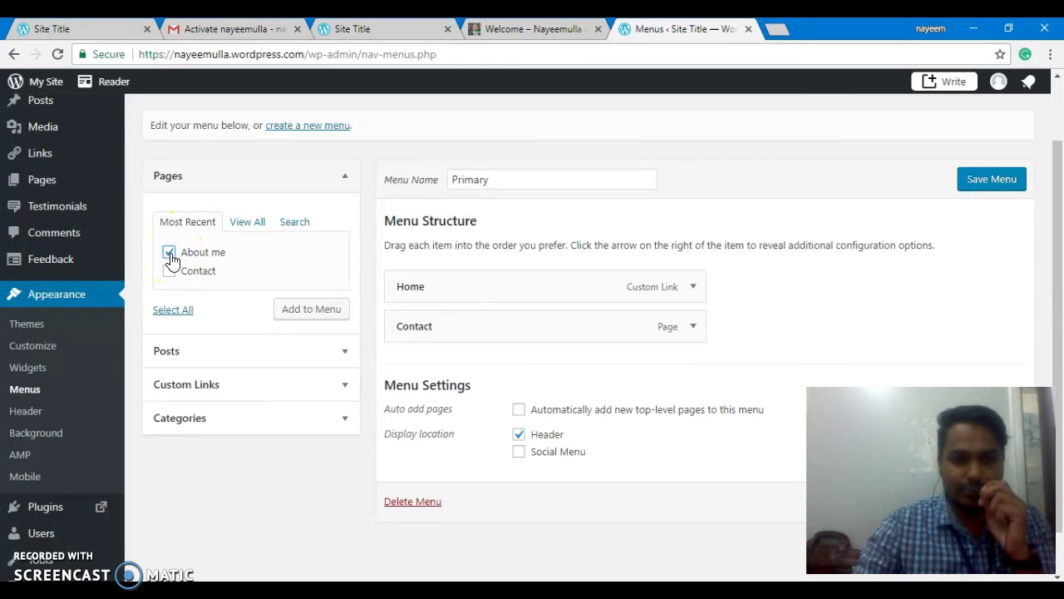
left_click(309, 311)
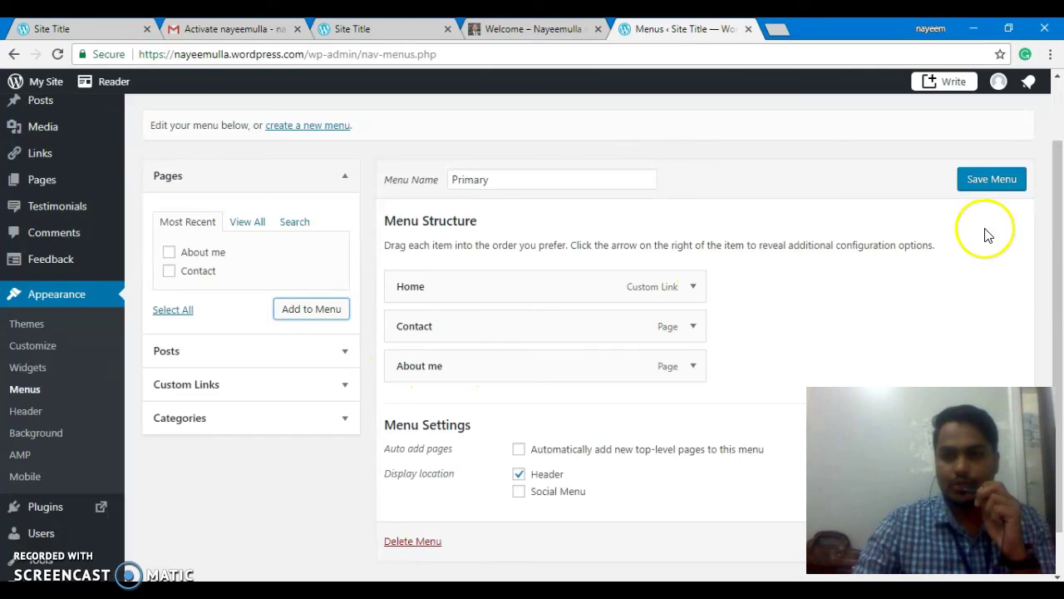
left_click(994, 181)
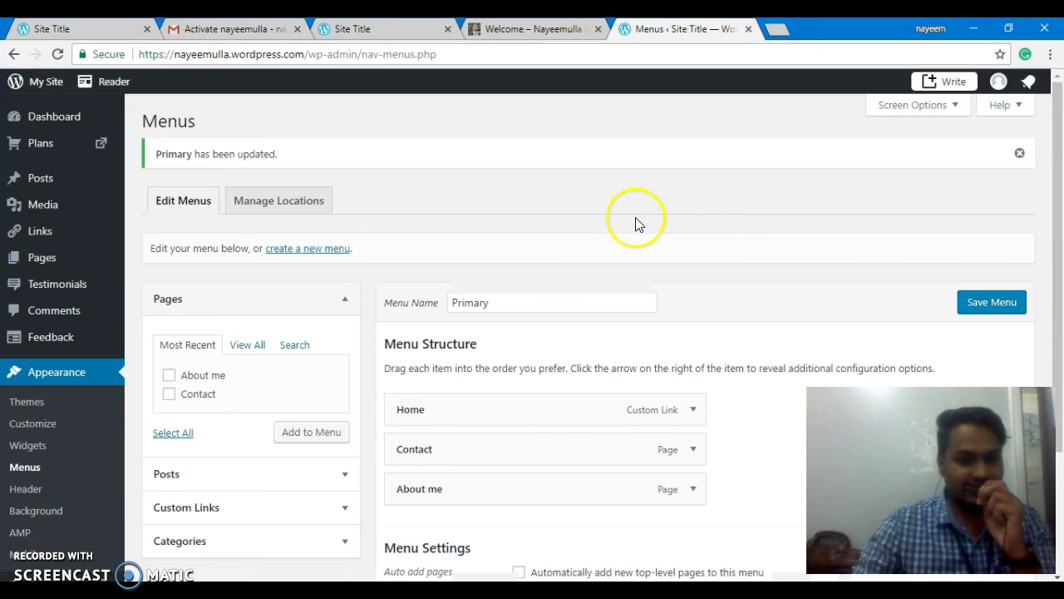
Reload the live site tab to check the updated menu
left_click(55, 30)
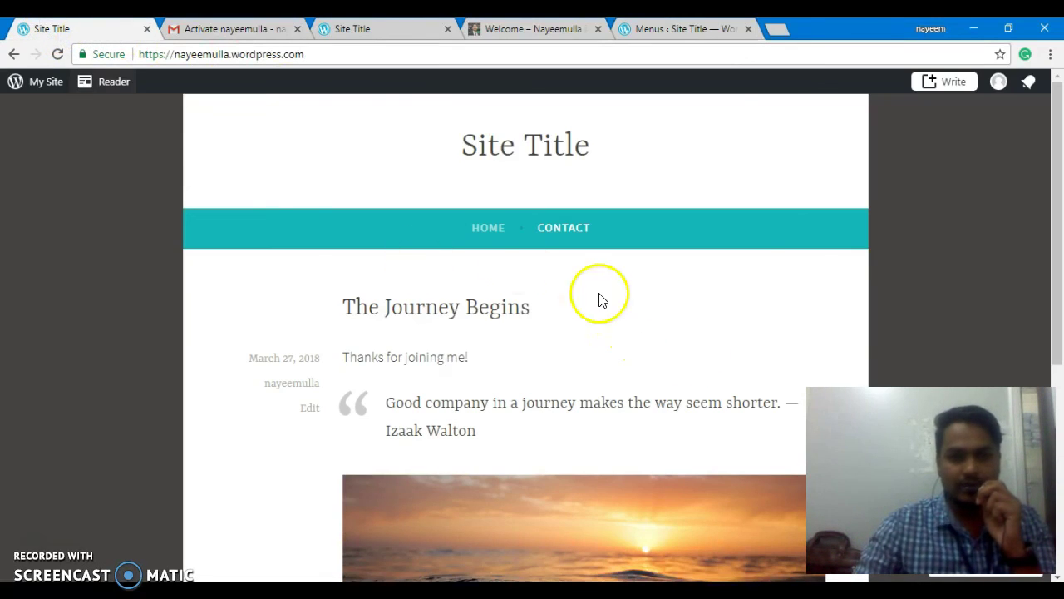
left_click(60, 56)
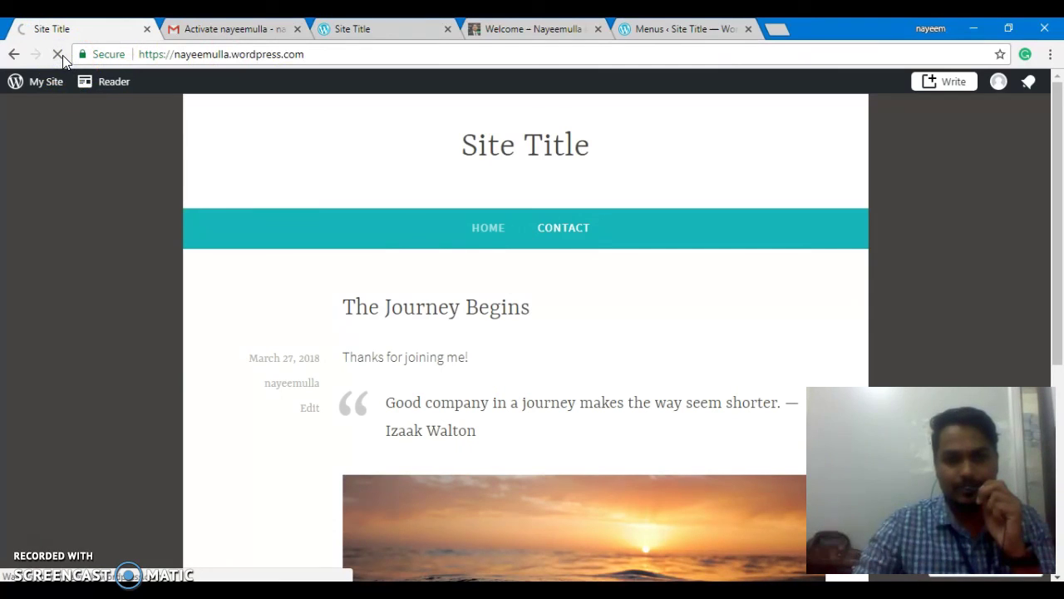